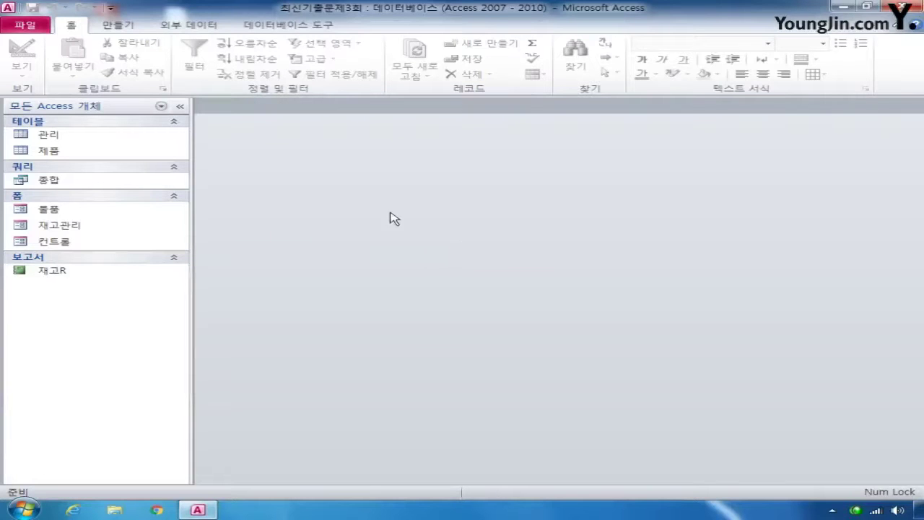
- Open the 제품 table in design view and make the 번호 field the primary key
right_click(97, 155)
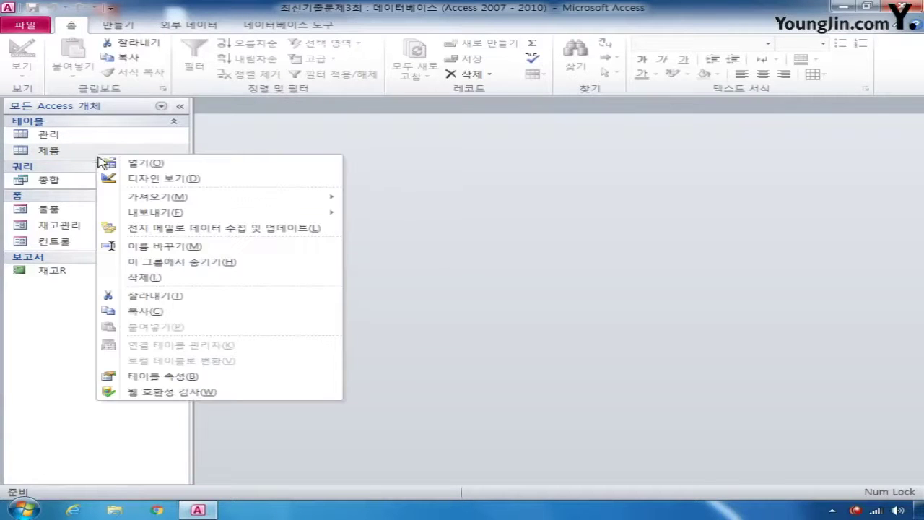
click(139, 177)
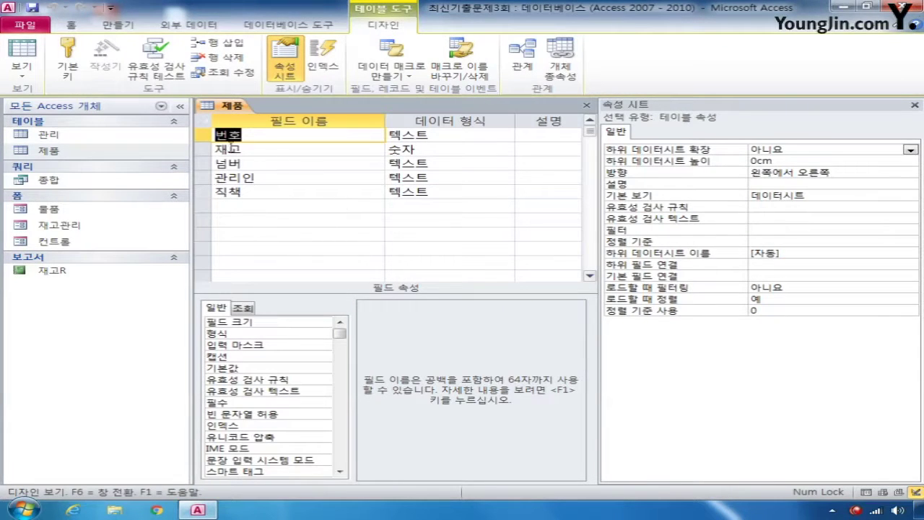
click(202, 135)
click(69, 61)
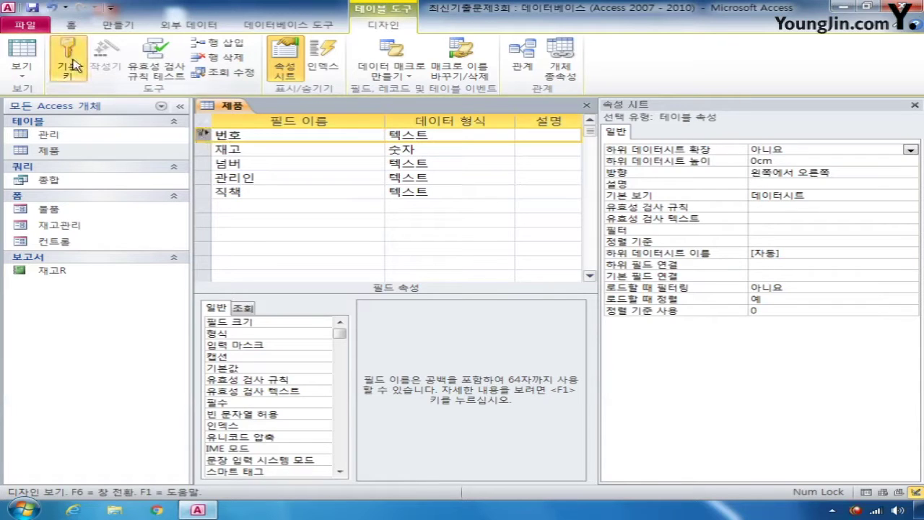
- Close the property sheet and set the 재고 field's default value to 1
click(203, 149)
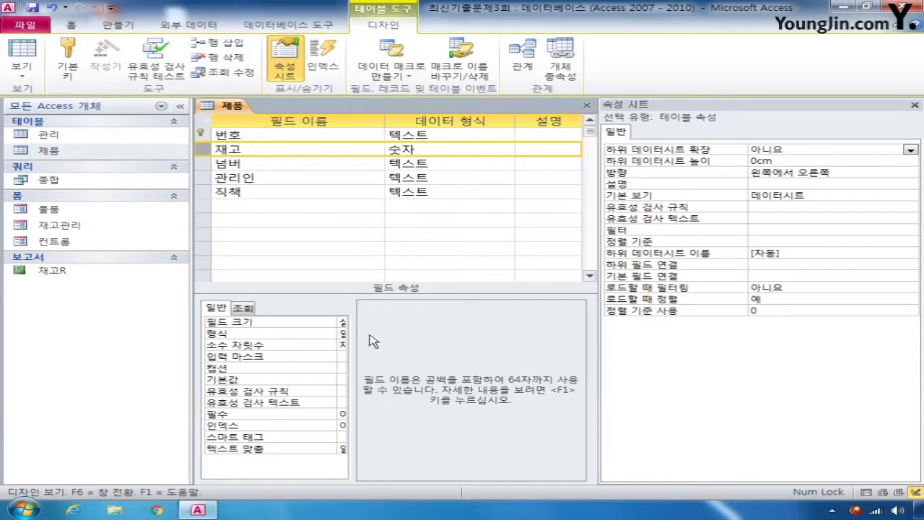
click(914, 105)
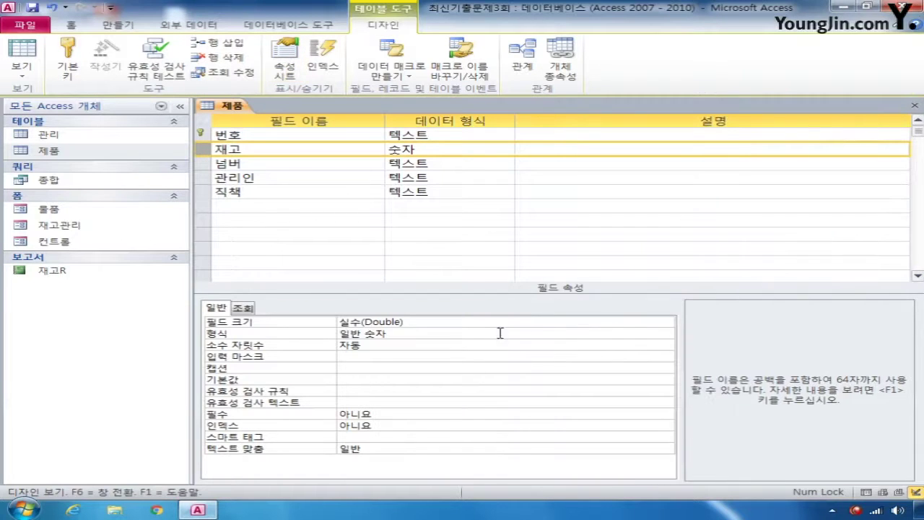
click(344, 379)
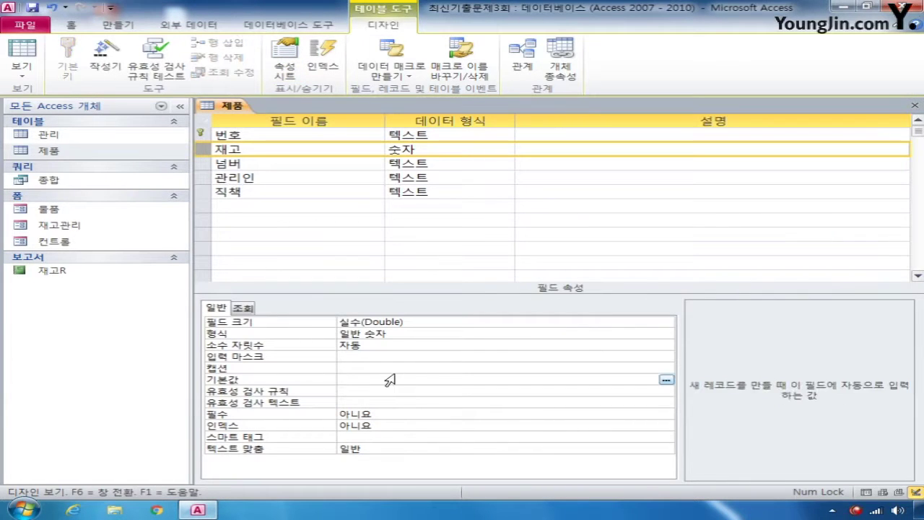
text(1)
- Set the 넘버 field's input mask to L00-000;0;#, and close the 제품 table, saving its design
click(206, 165)
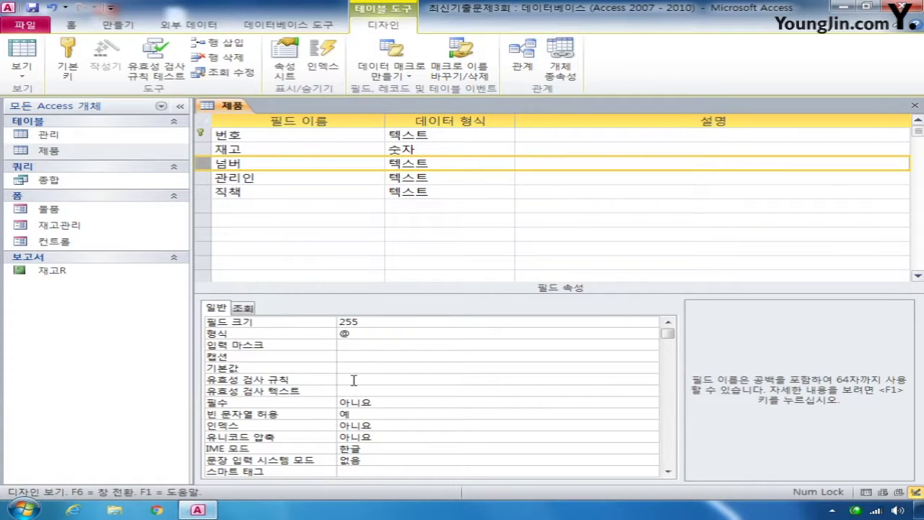
click(356, 346)
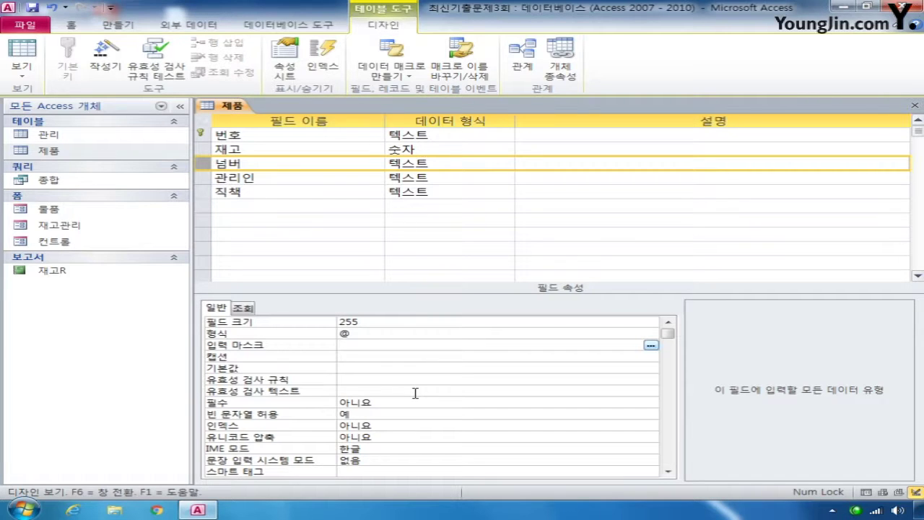
text(ㄴ)
text(00)
text(-)
text(000)
text(;)
text(0)
text(;)
text(#)
click(915, 105)
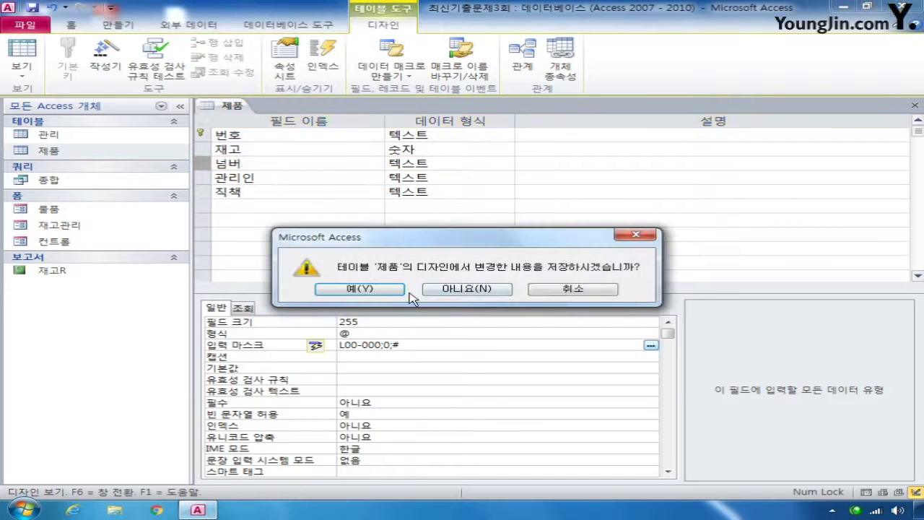
click(402, 290)
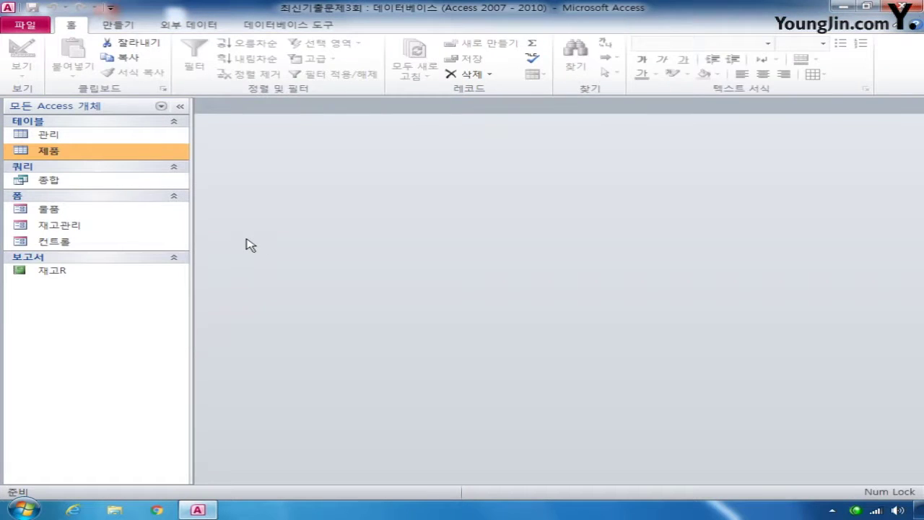
- Open the 관리 table in design view and set the 품명 field's index to 예(중복 가능)
right_click(62, 135)
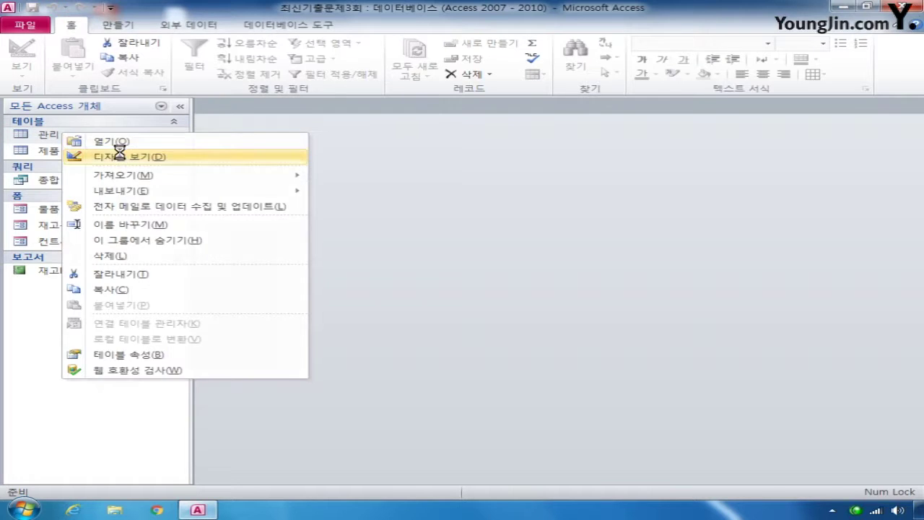
click(120, 156)
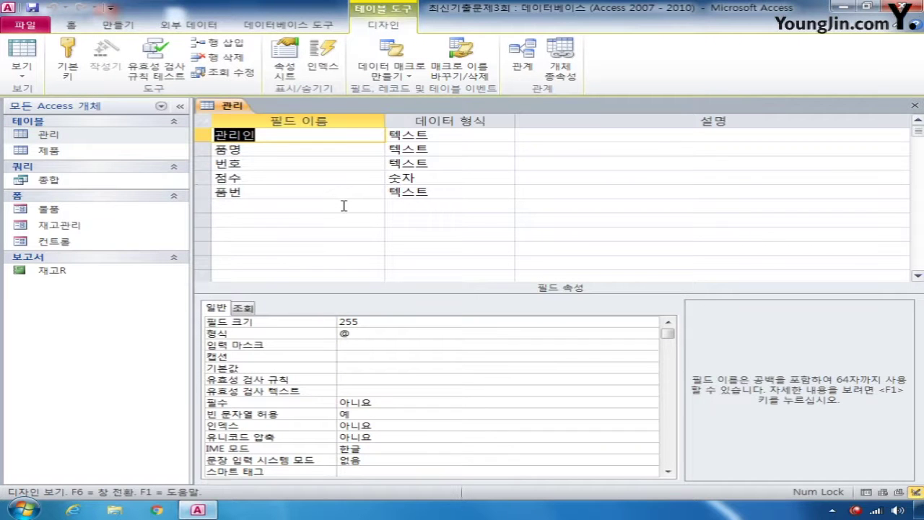
click(205, 151)
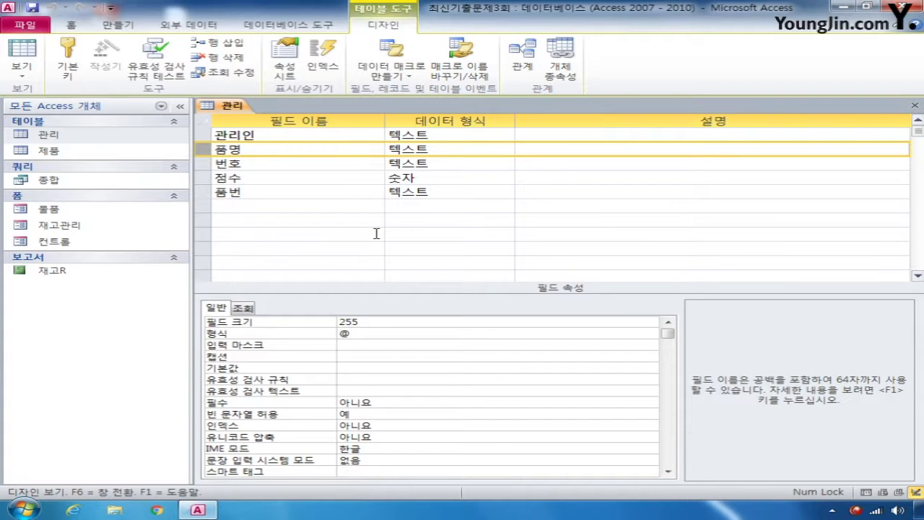
click(616, 424)
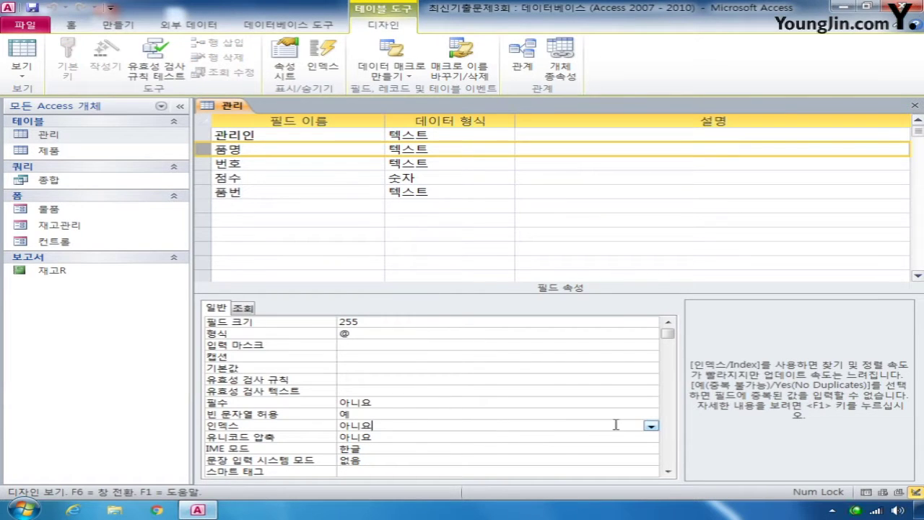
click(651, 426)
click(615, 444)
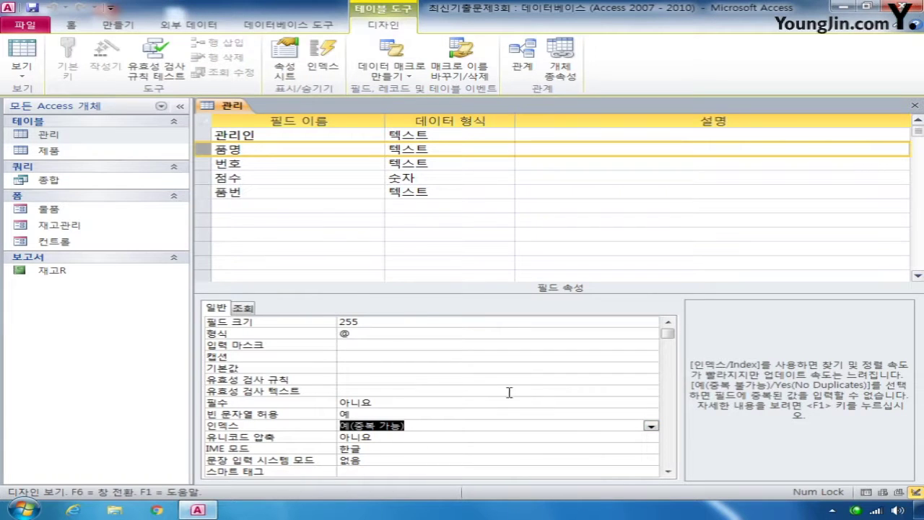
- Set the 점수 field's validation rule to >10, and close the 관리 table, saving its design and accepting the new rule
click(202, 178)
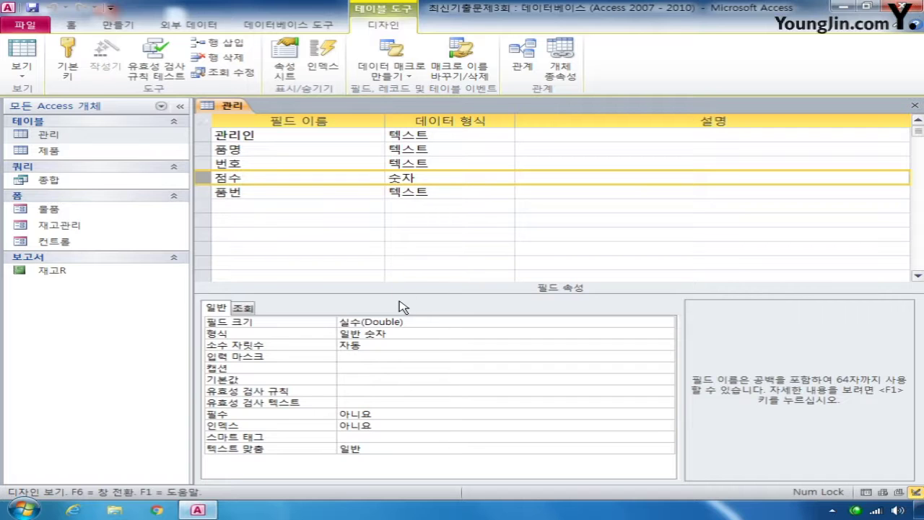
click(365, 393)
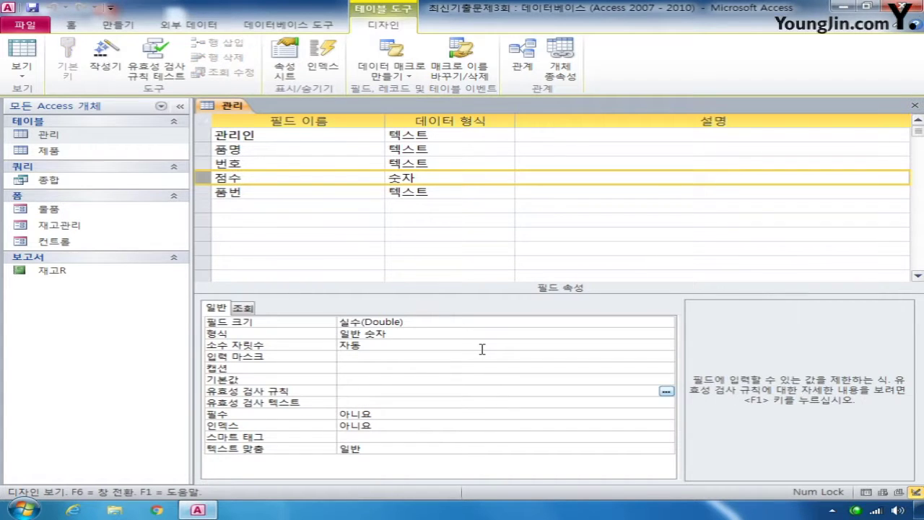
text(>10)
click(915, 105)
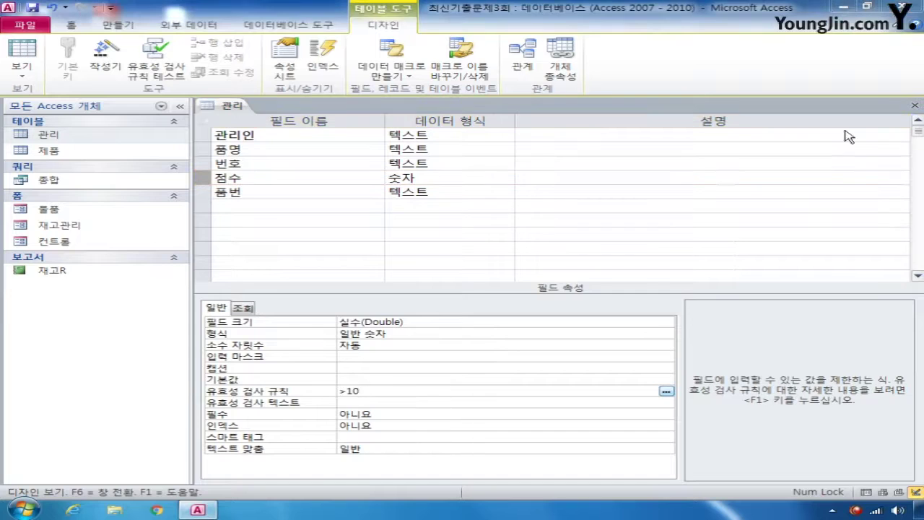
click(399, 291)
click(364, 289)
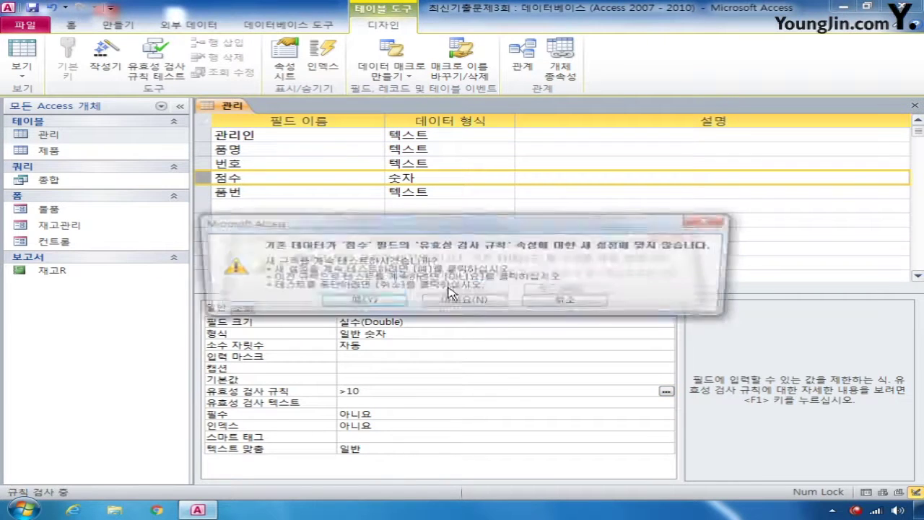
click(369, 304)
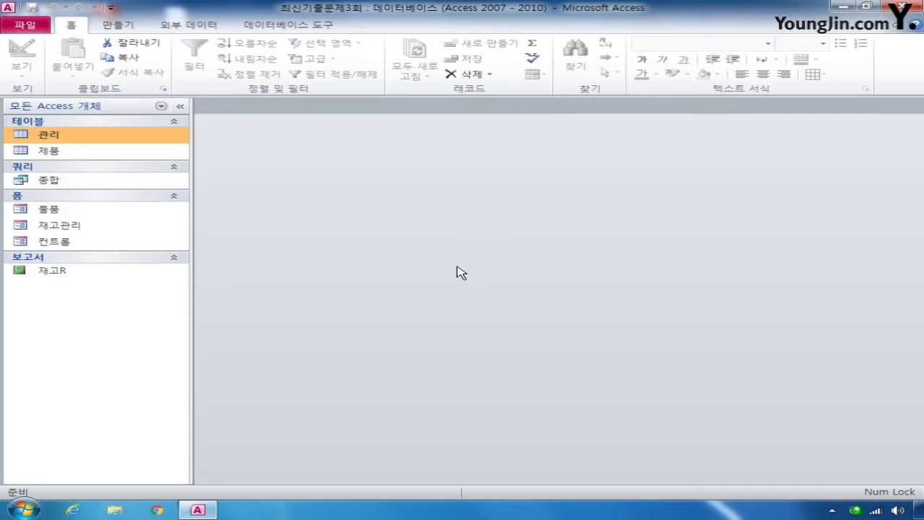
- Open the database relationships and add the 관리 and 제품 tables to the layout
click(261, 31)
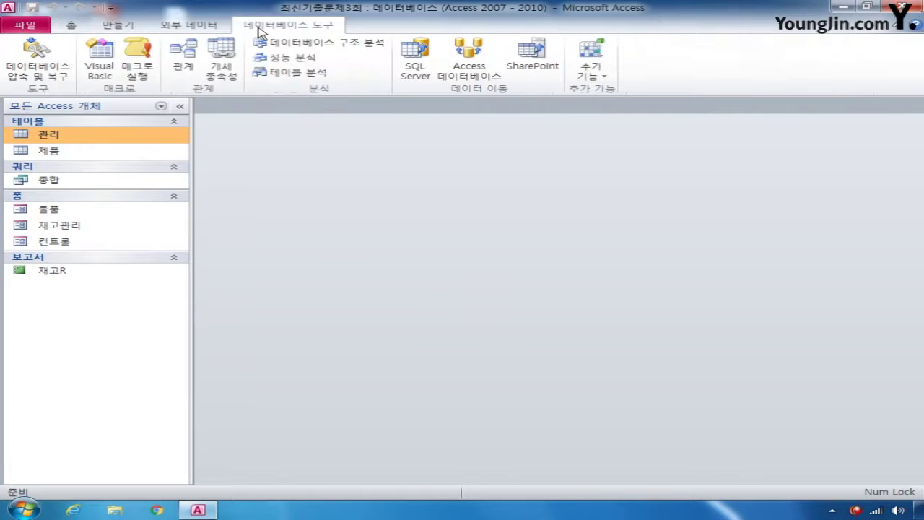
click(183, 63)
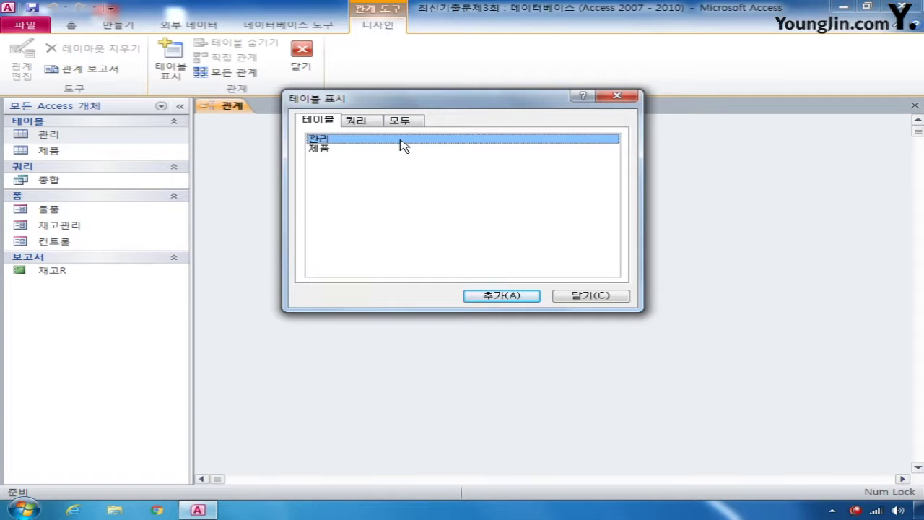
drag(351, 143, 332, 150)
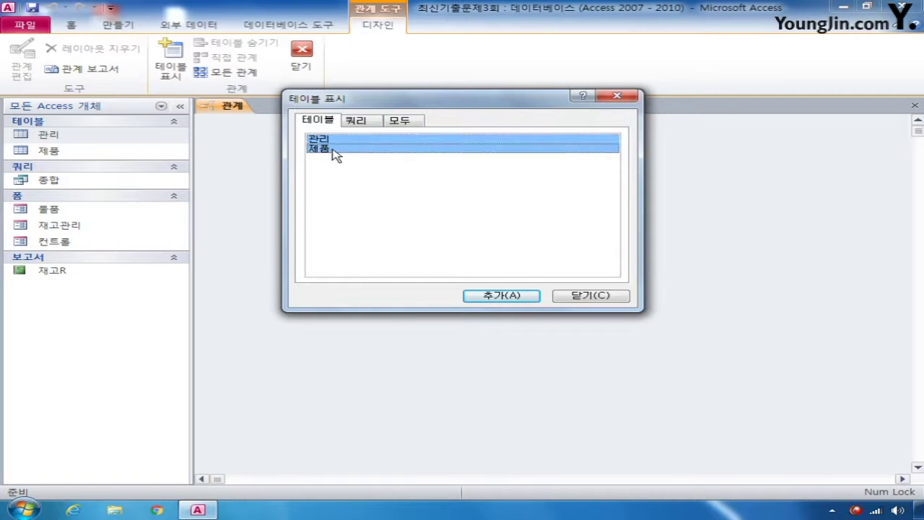
click(477, 297)
click(598, 296)
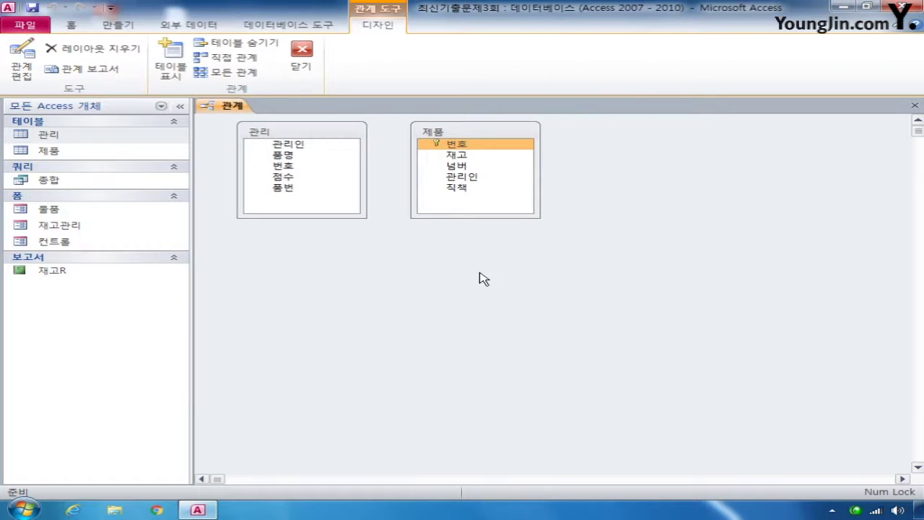
- Relate 번호 in 제품 to 번호 in 관리 with referential integrity, cascading updates and cascading deletes, and save and close the relationships layout
click(293, 166)
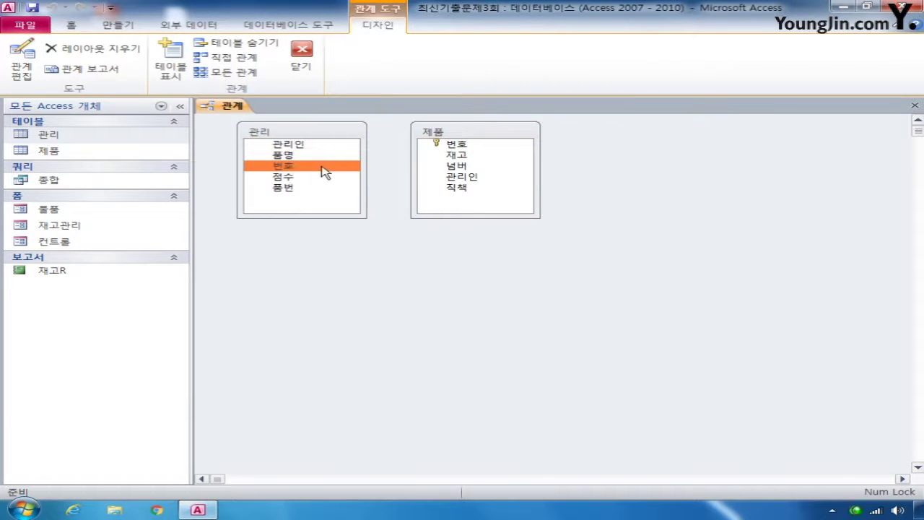
drag(453, 147, 296, 169)
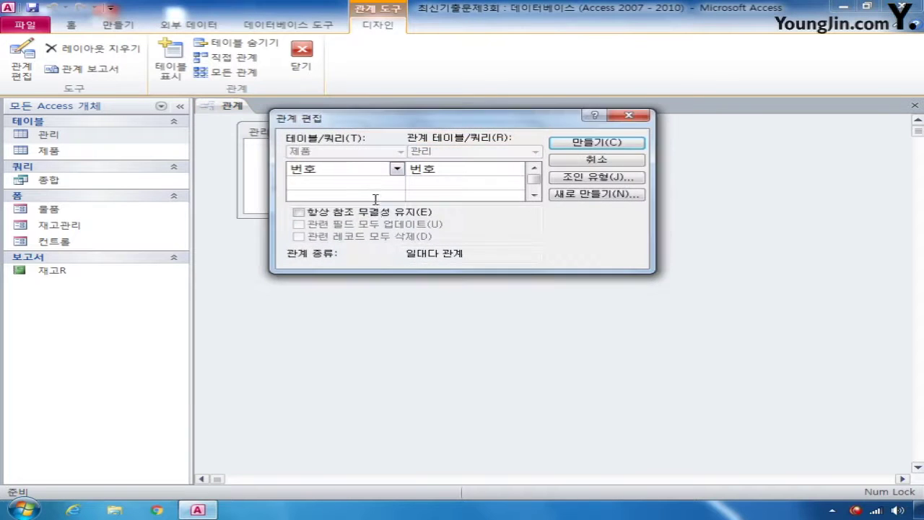
click(336, 214)
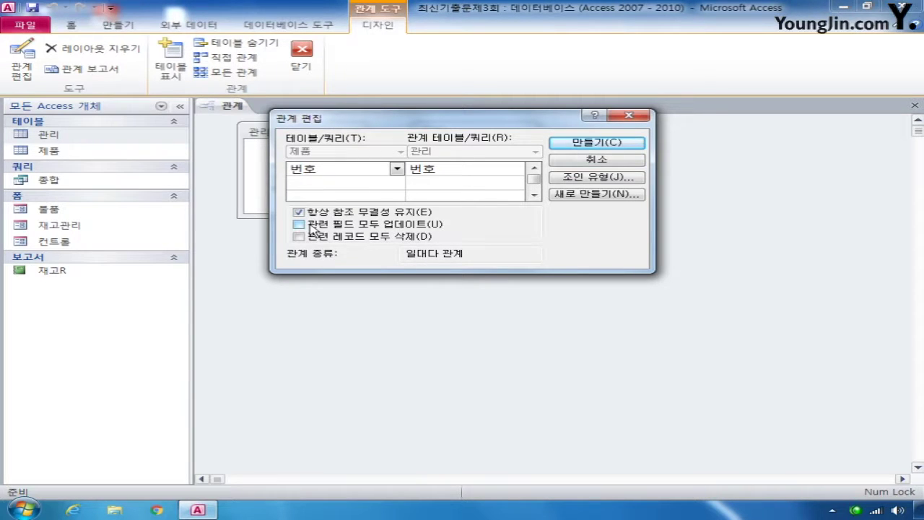
click(314, 229)
click(311, 238)
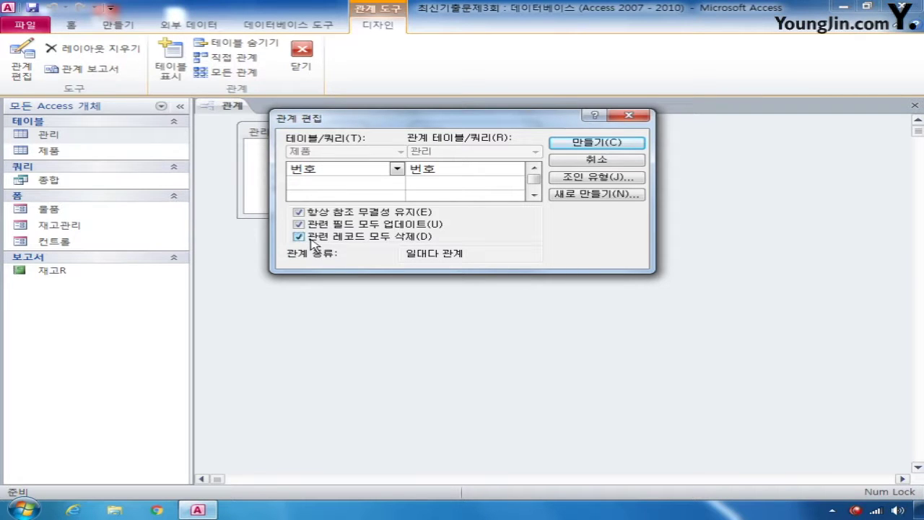
click(585, 146)
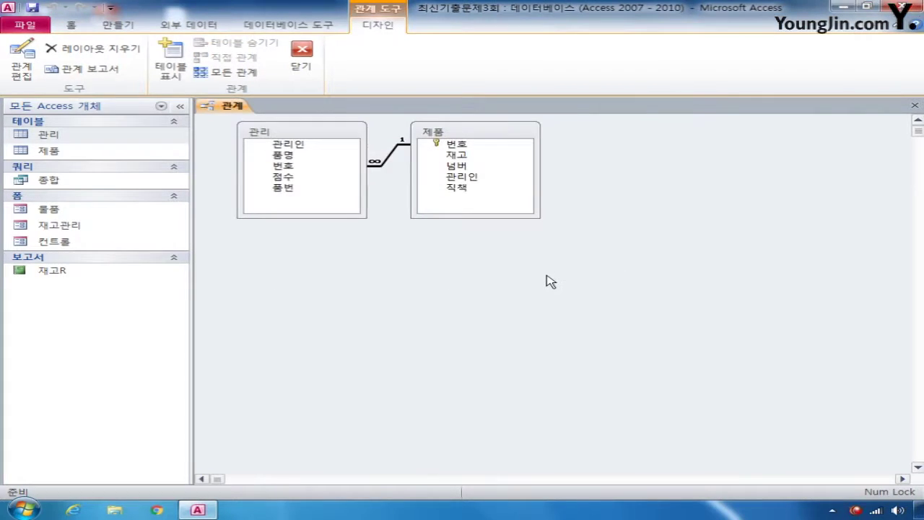
click(914, 106)
click(390, 290)
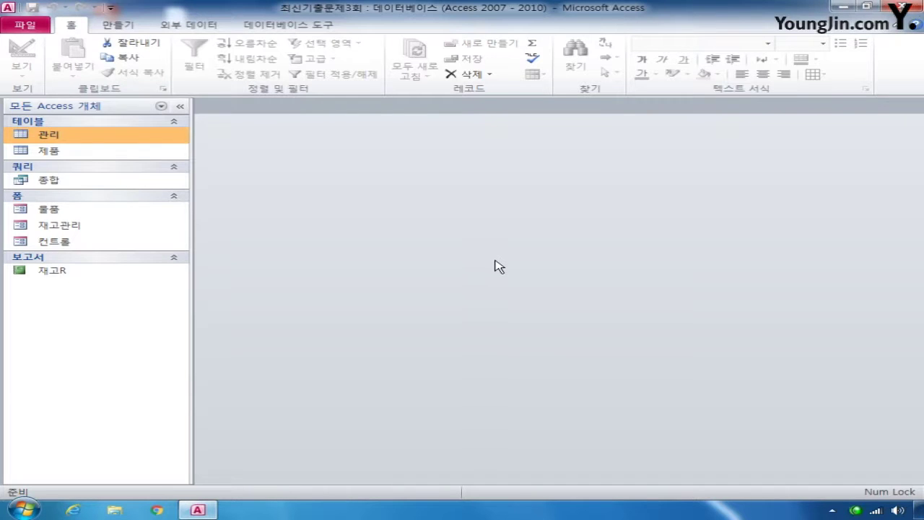
- Open the 제품 table in design view and set the 관리인 field's lookup display control to 콤보 상자
right_click(79, 148)
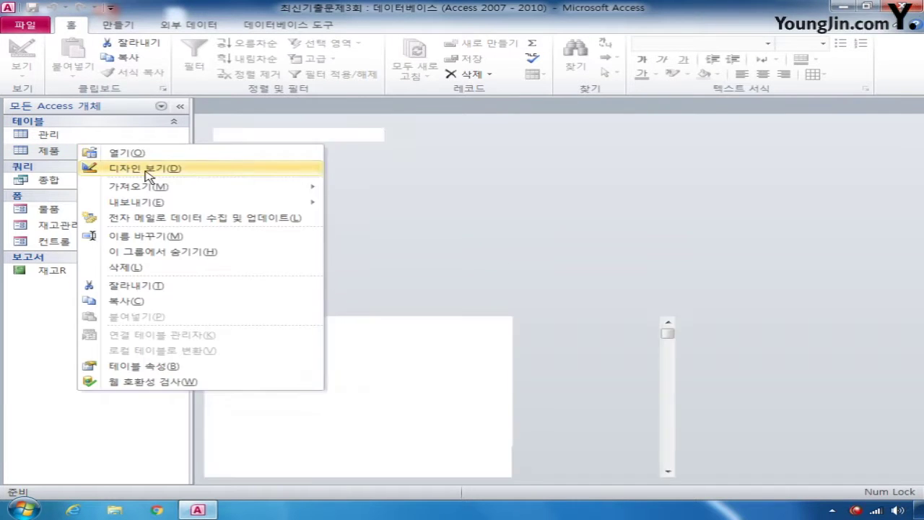
click(90, 168)
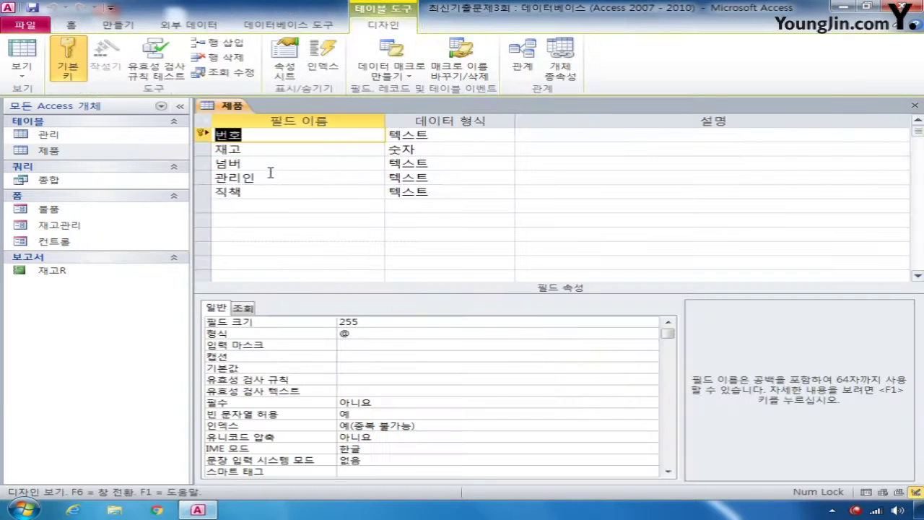
click(208, 181)
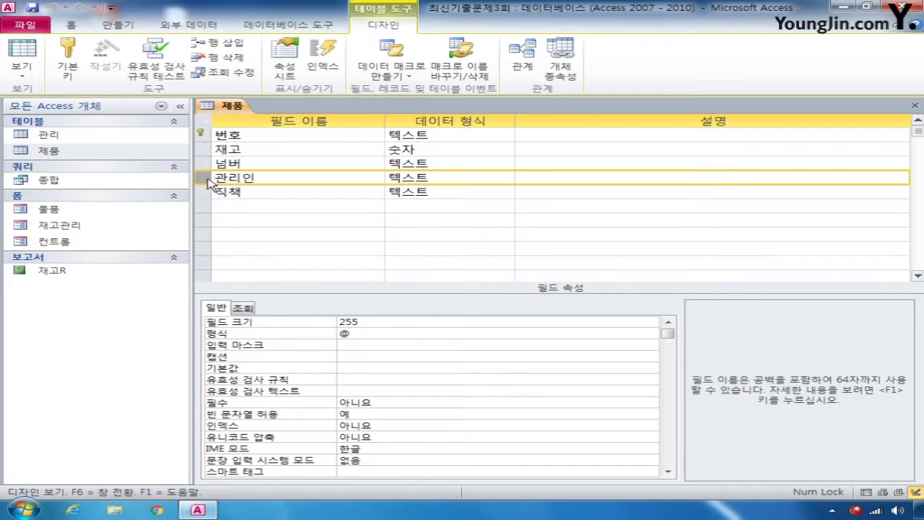
click(243, 308)
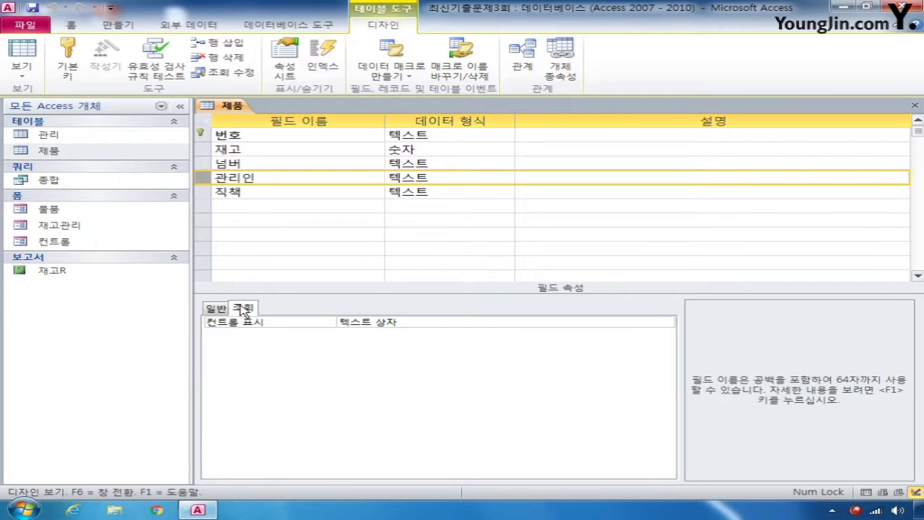
click(663, 323)
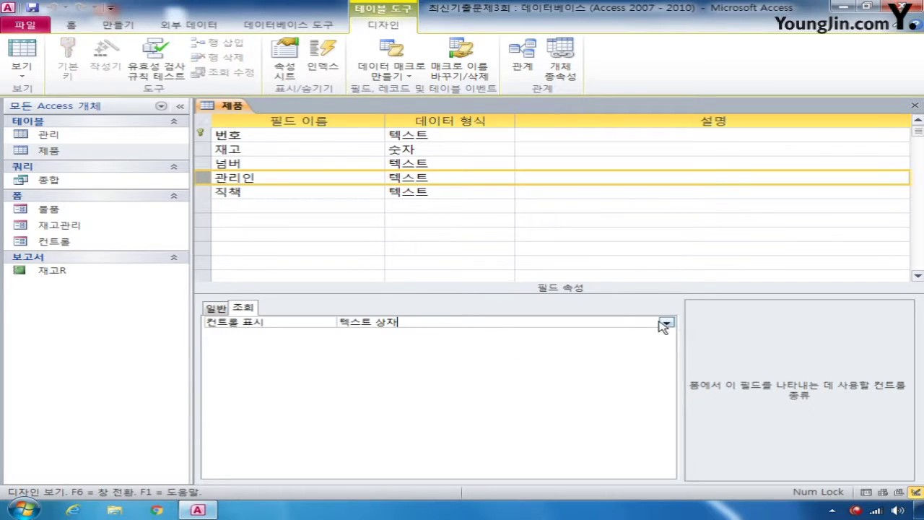
click(666, 323)
click(619, 355)
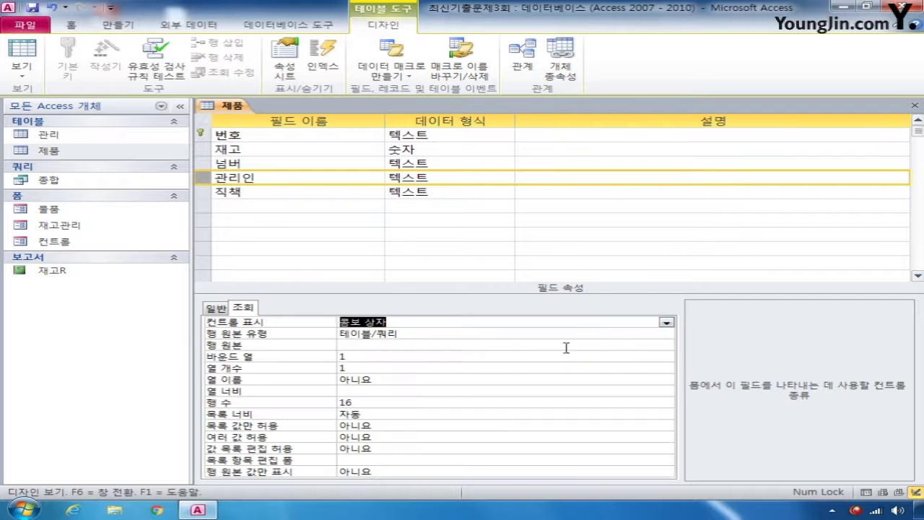
- Build the lookup's row source as a query on the 관리 table with the 관리인 and 품번 fields, saving the query
click(459, 344)
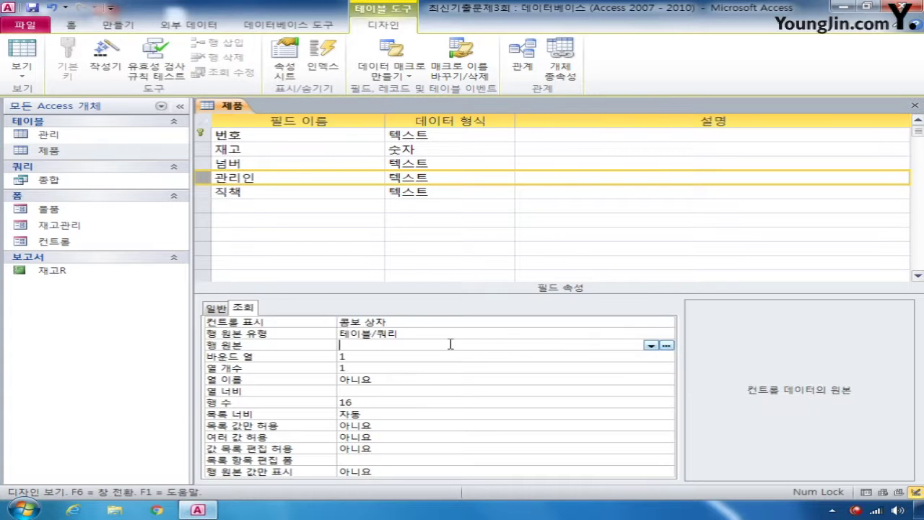
click(675, 345)
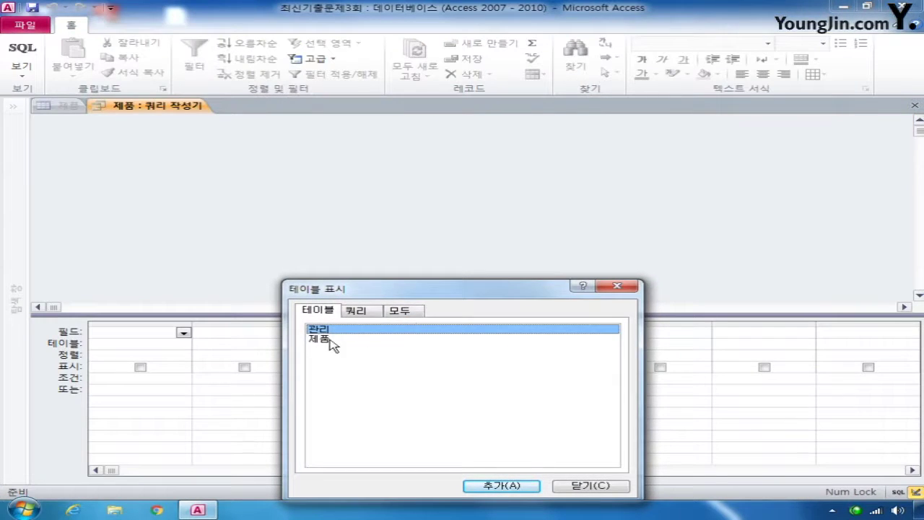
click(491, 484)
click(591, 486)
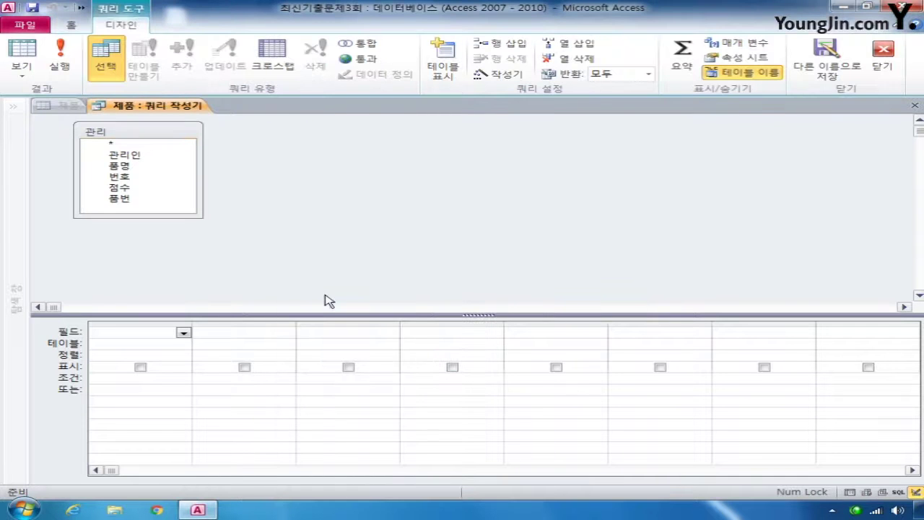
double_click(124, 154)
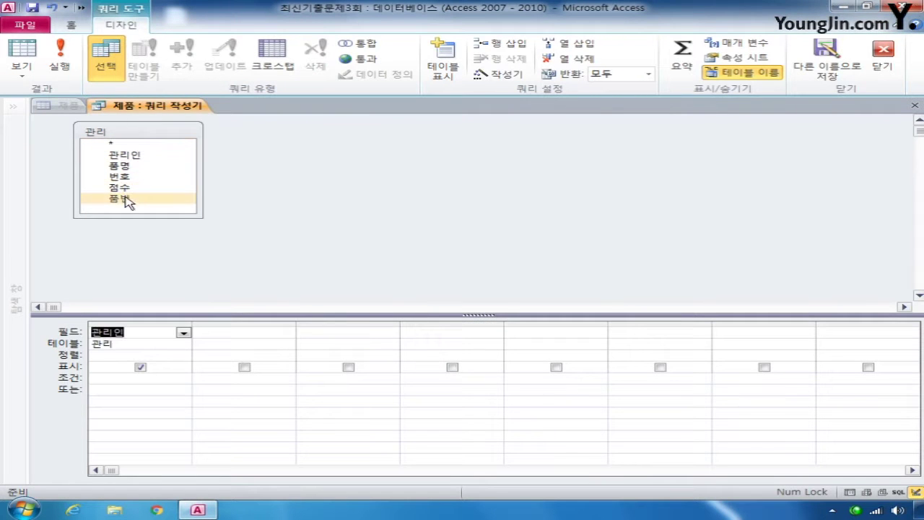
double_click(126, 199)
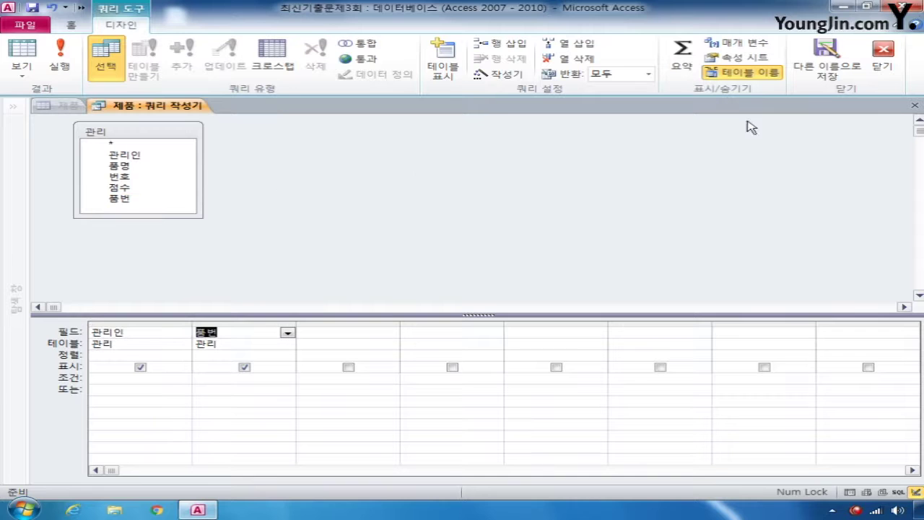
click(915, 105)
click(355, 303)
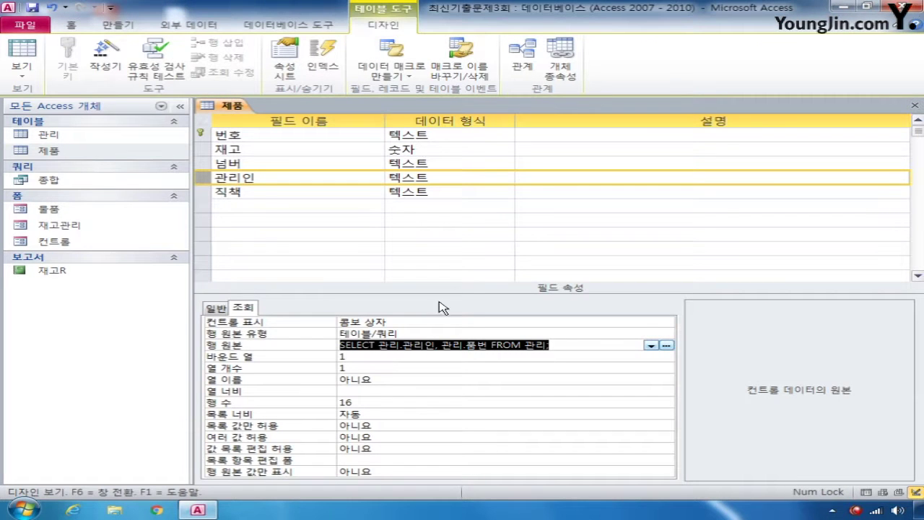
- Set the lookup's column count to 2 and column widths to 0cm;2cm, and close the 제품 table, saving its design
click(361, 356)
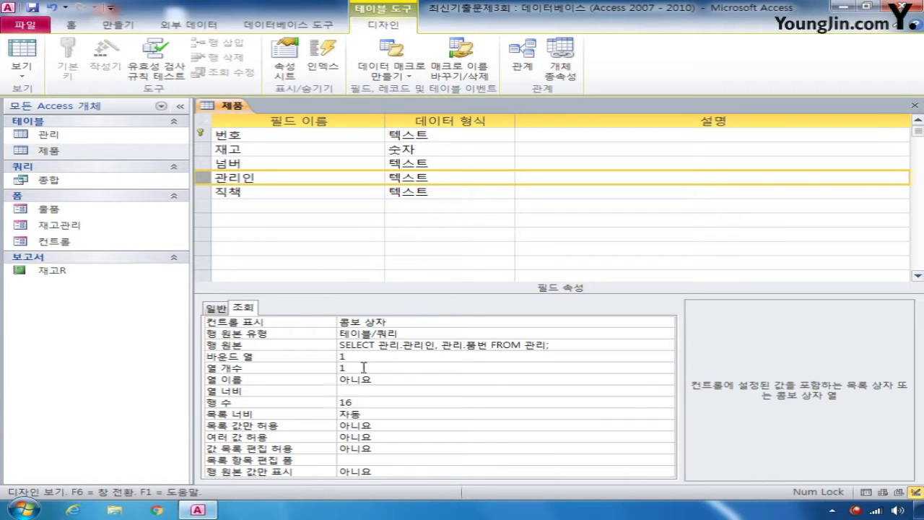
click(361, 368)
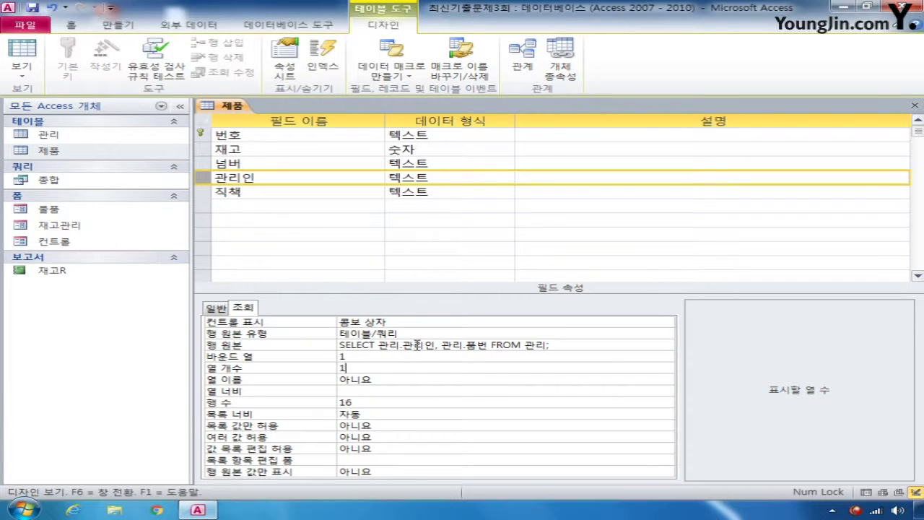
click(416, 345)
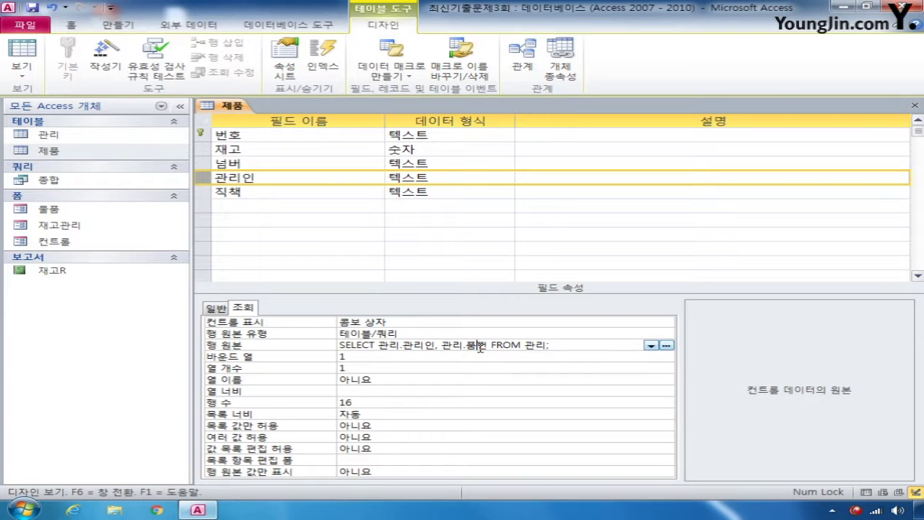
click(358, 366)
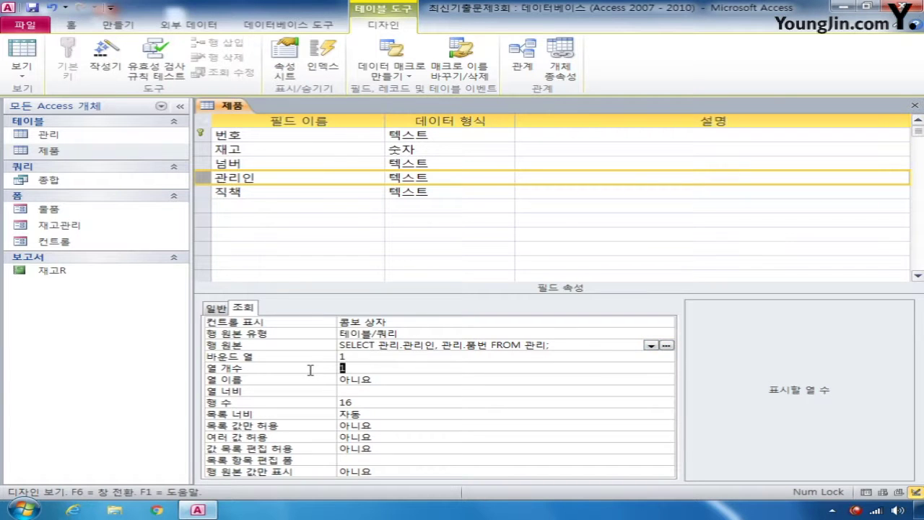
text(2)
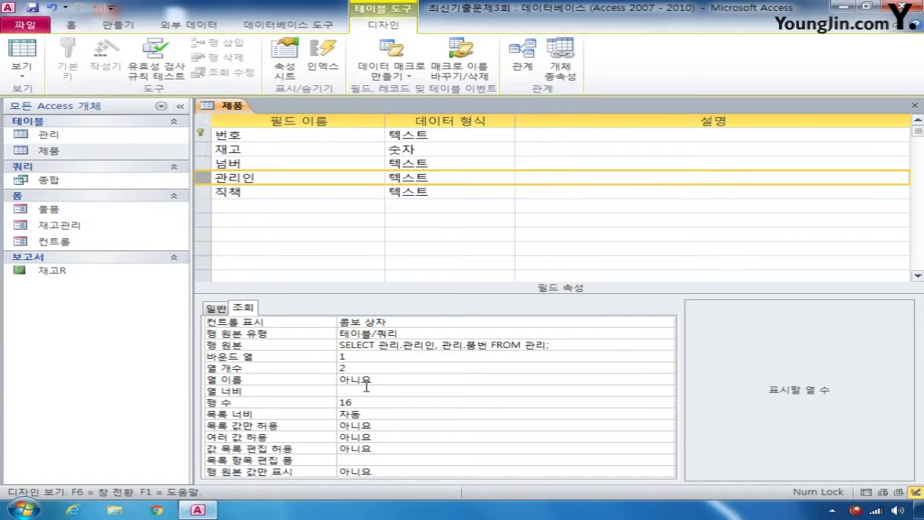
click(366, 388)
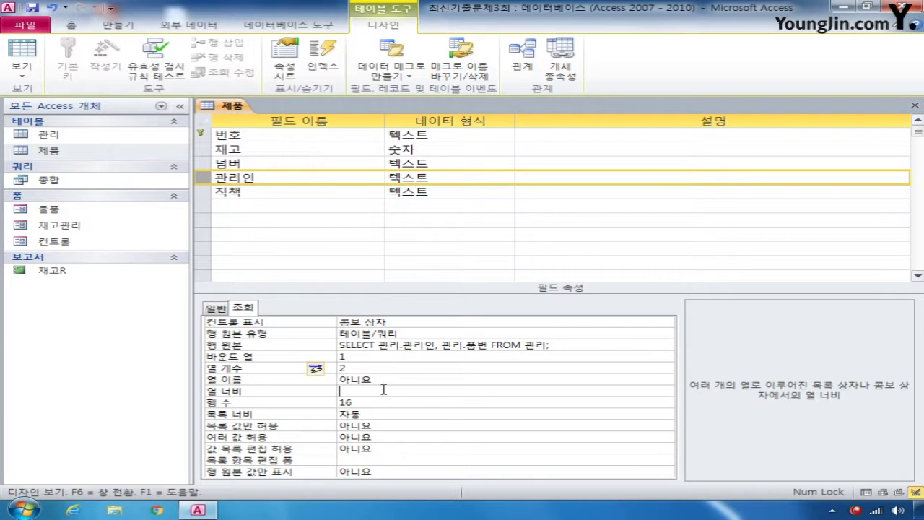
text(0;2)
click(395, 403)
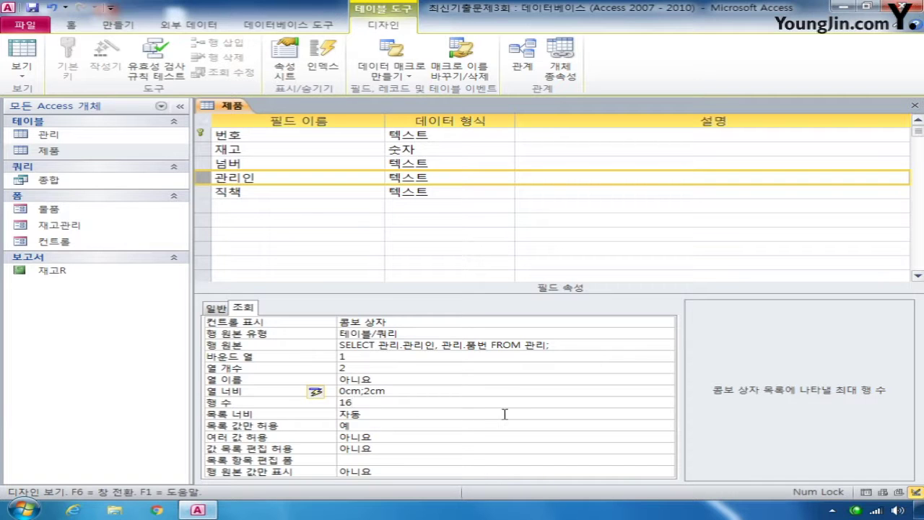
click(914, 105)
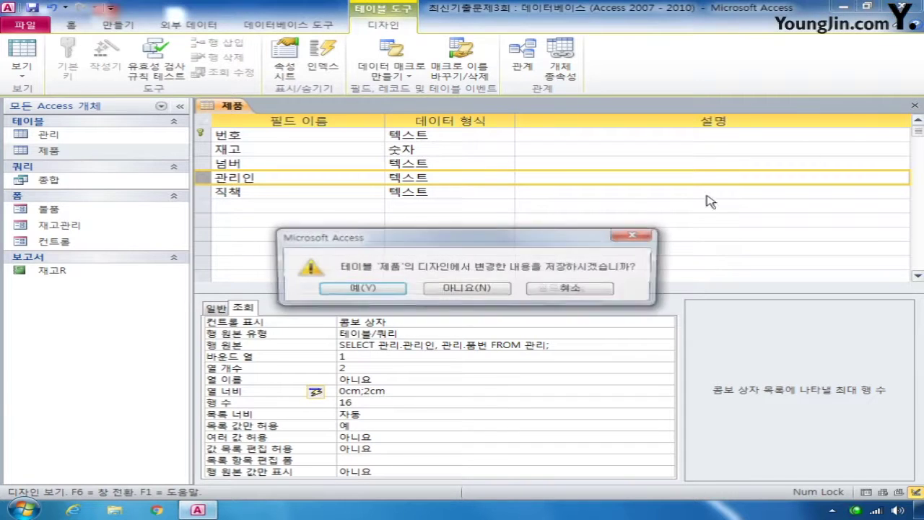
click(392, 290)
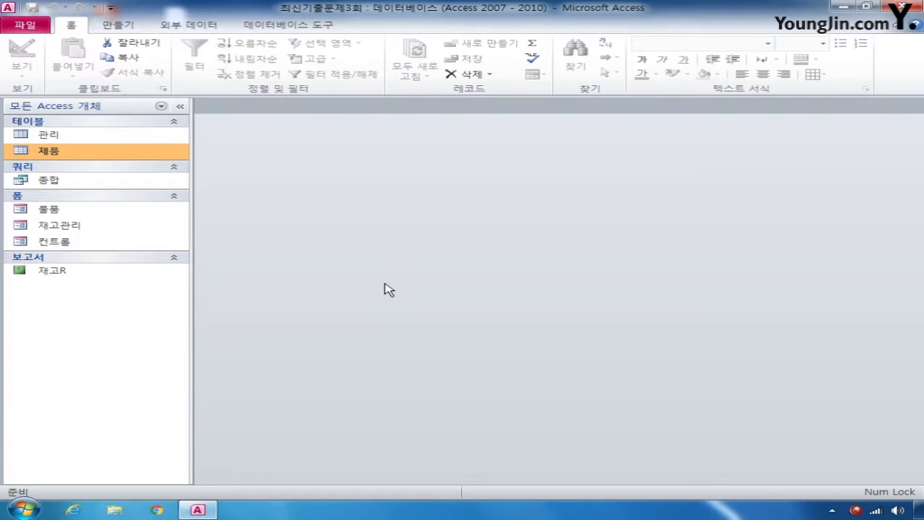
- Open the 재고관리 form in design view and set the form's default view to 단일 폼
right_click(95, 225)
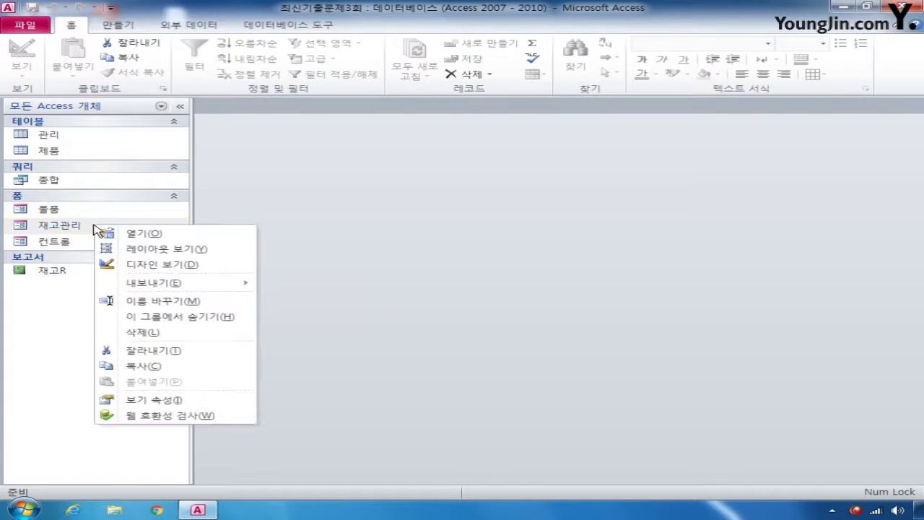
click(141, 264)
click(667, 61)
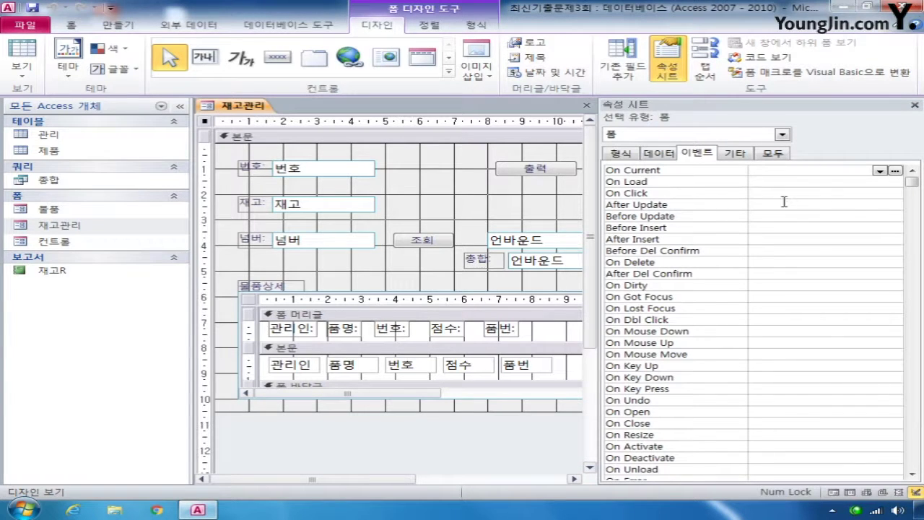
click(785, 155)
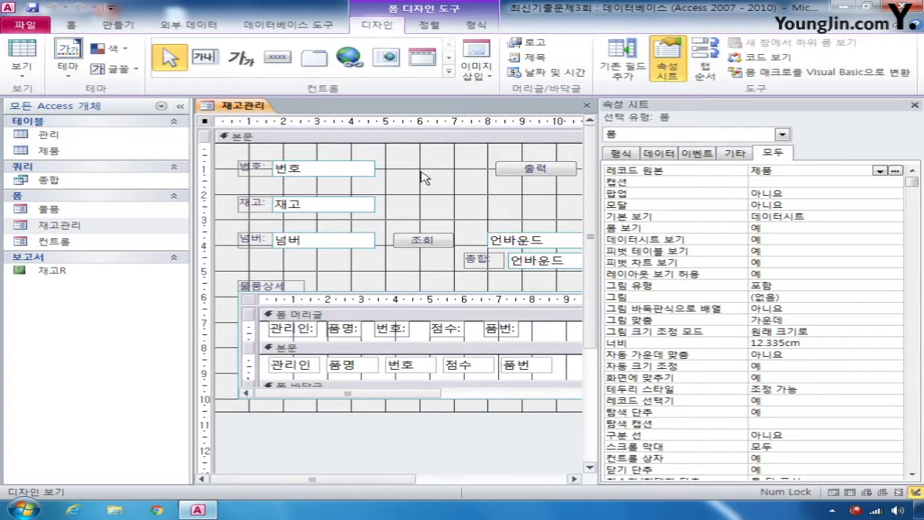
click(823, 217)
click(895, 217)
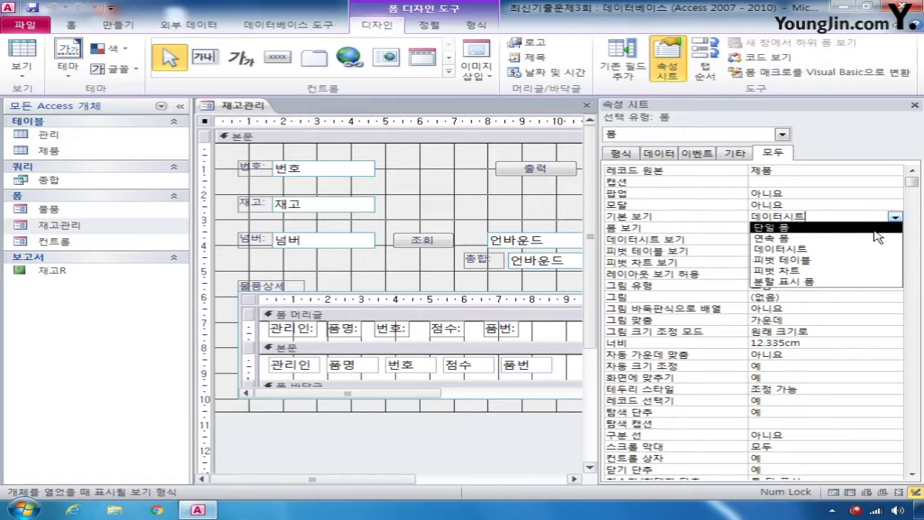
click(876, 228)
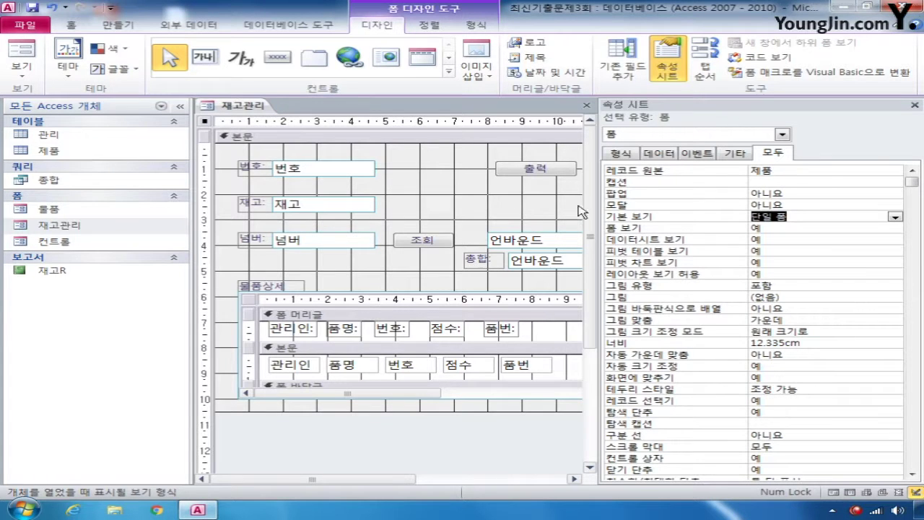
- Select the 번호, 재고, 넘버 and two unbound text boxes in the main form and set their special effect to 오목
click(181, 106)
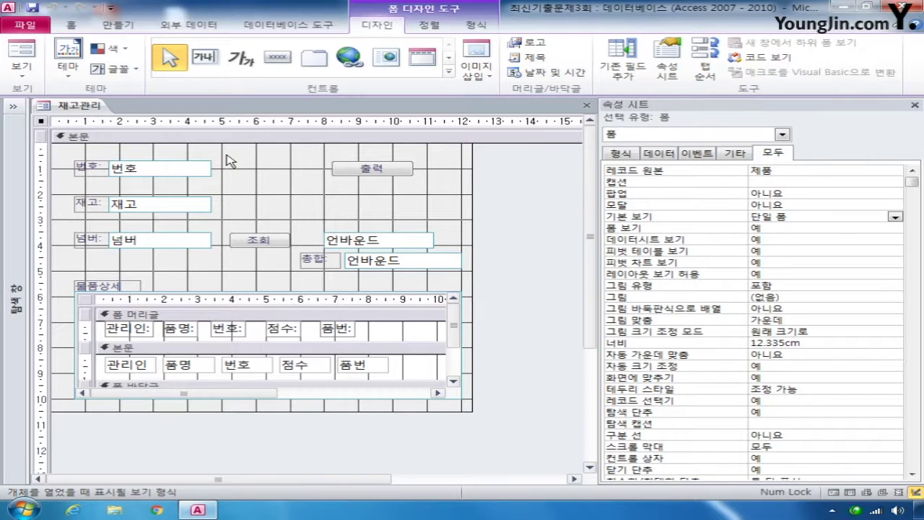
click(164, 169)
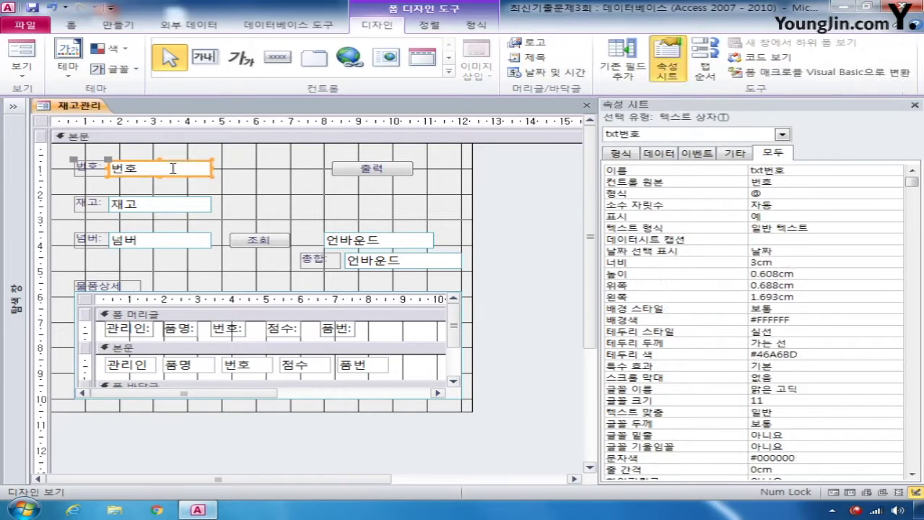
shift+click(181, 206)
shift+click(177, 239)
shift+click(389, 244)
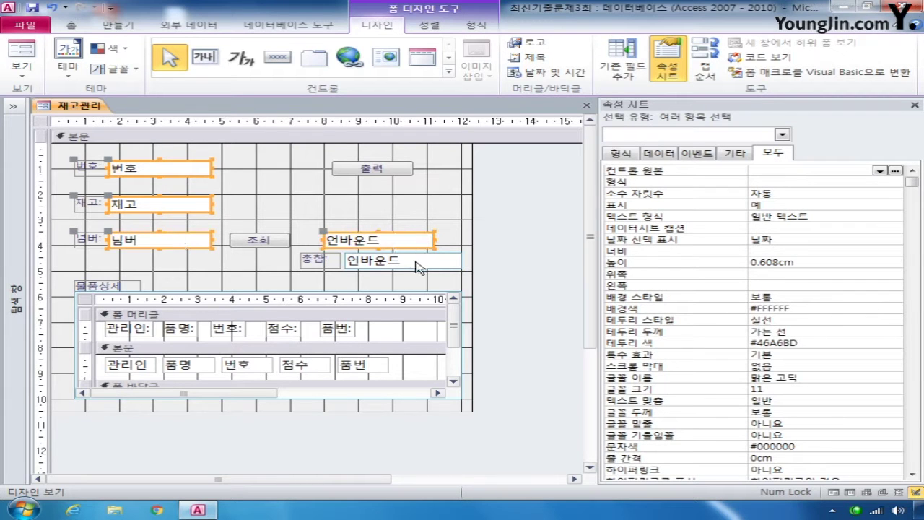
shift+click(419, 263)
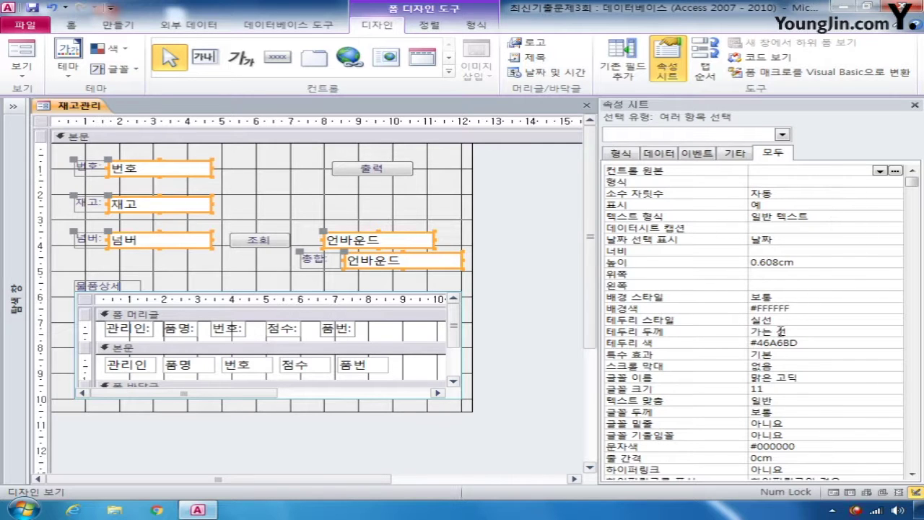
click(805, 332)
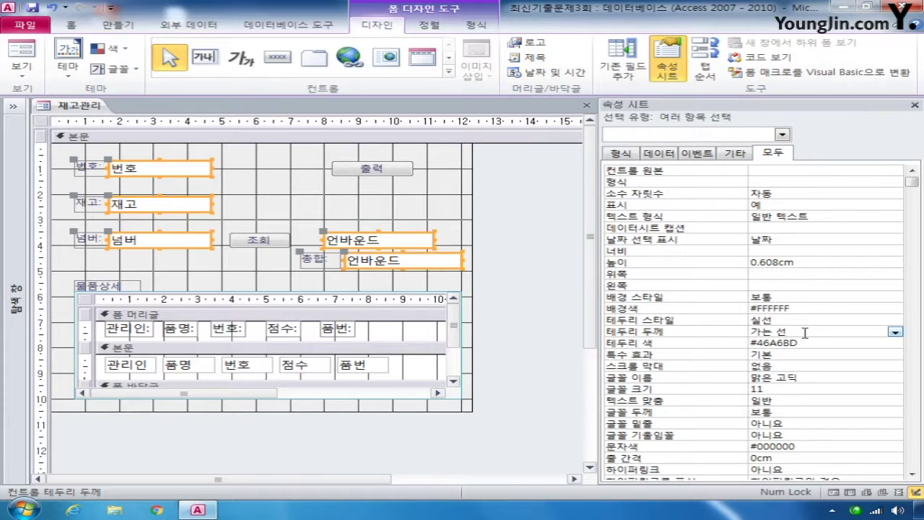
click(797, 355)
click(895, 355)
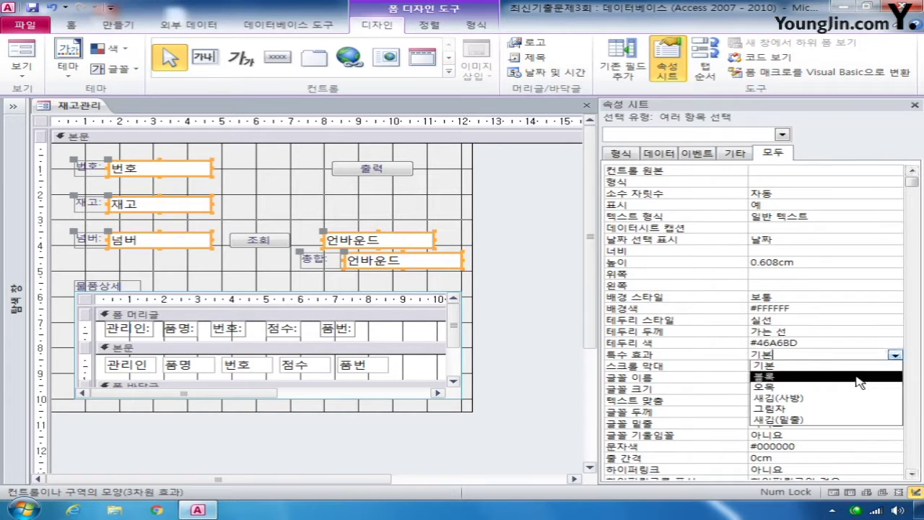
click(845, 387)
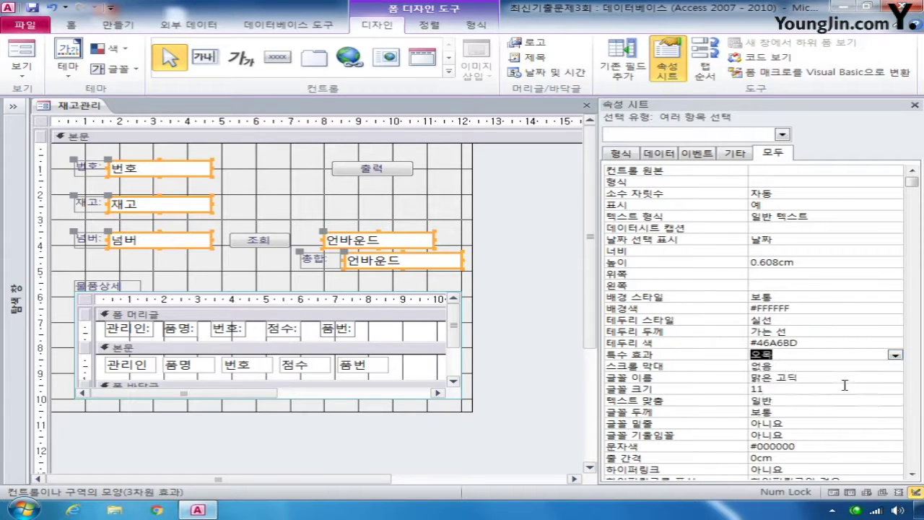
- Set the border style of the five selected text boxes to 투명
click(837, 319)
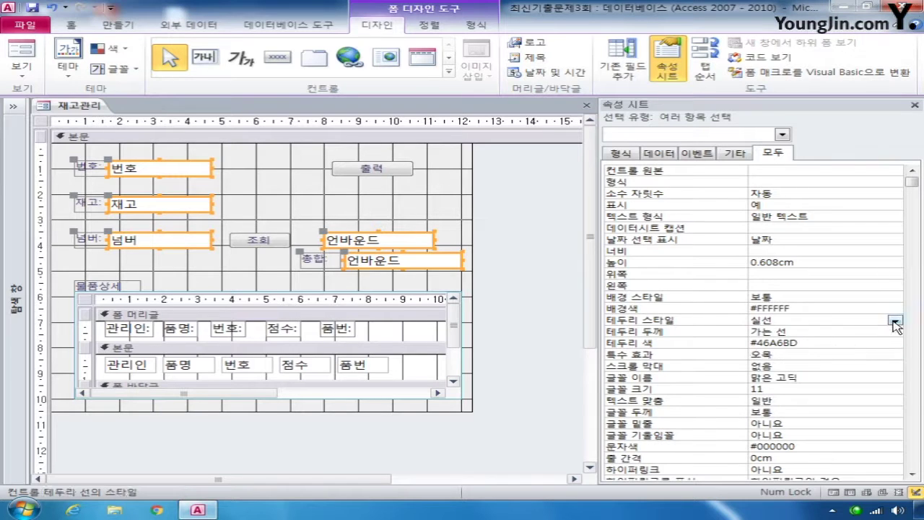
click(895, 320)
click(849, 331)
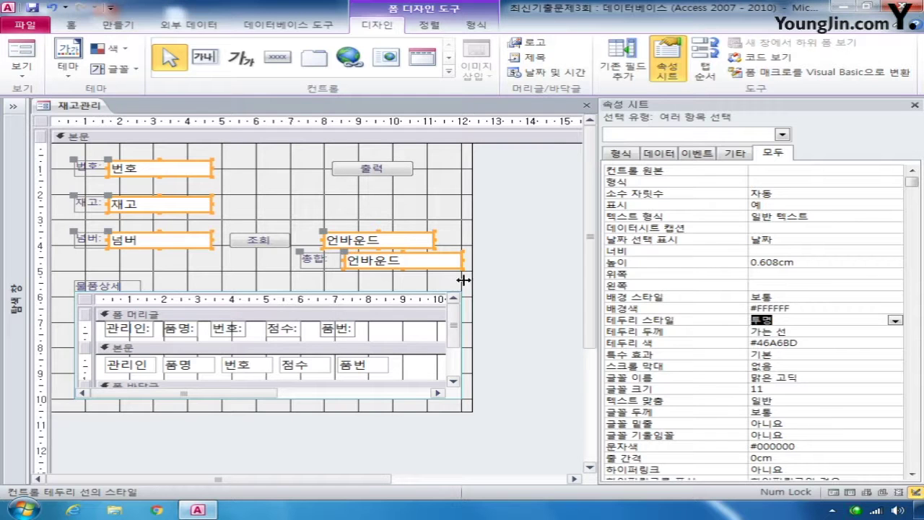
- Clear the multiple selection and select only the unbound txt종합 text box in the main form
click(278, 197)
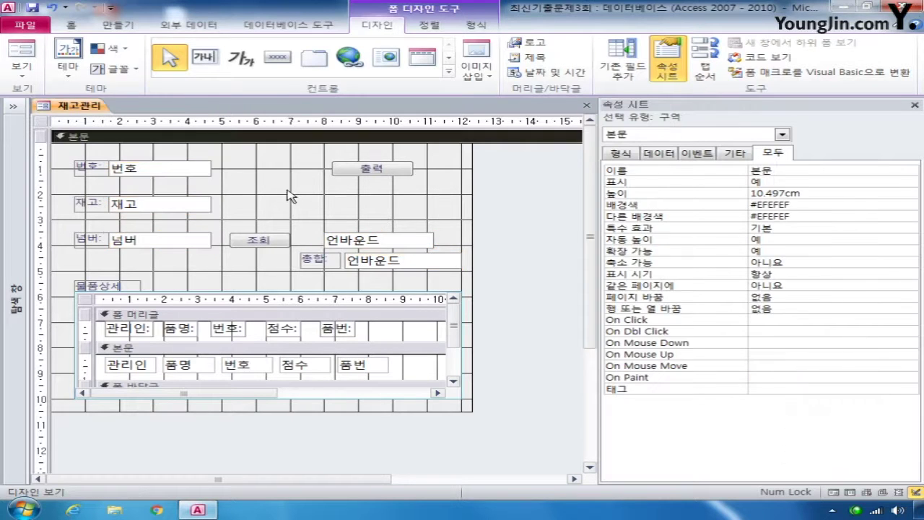
click(376, 241)
click(393, 261)
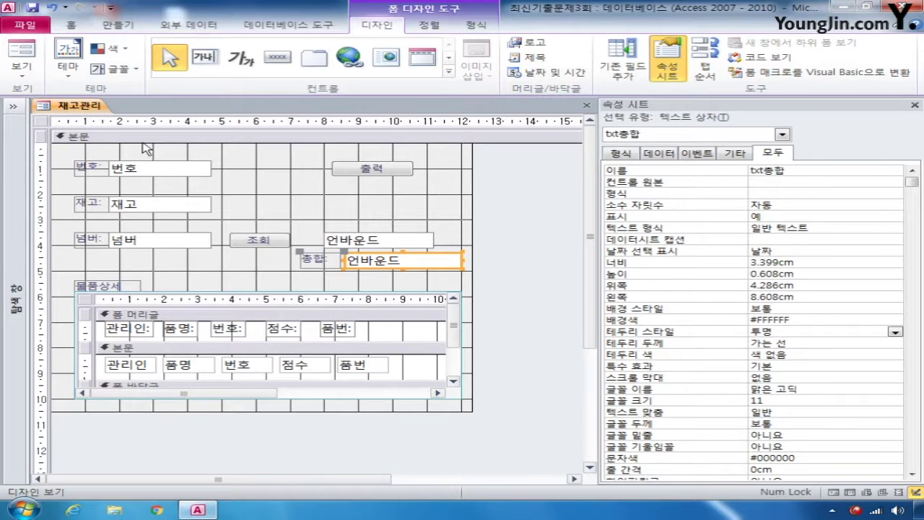
- Reveal the database object list, examine the 제품 table's fields and records in datasheet view, and close the table
click(12, 107)
double_click(54, 149)
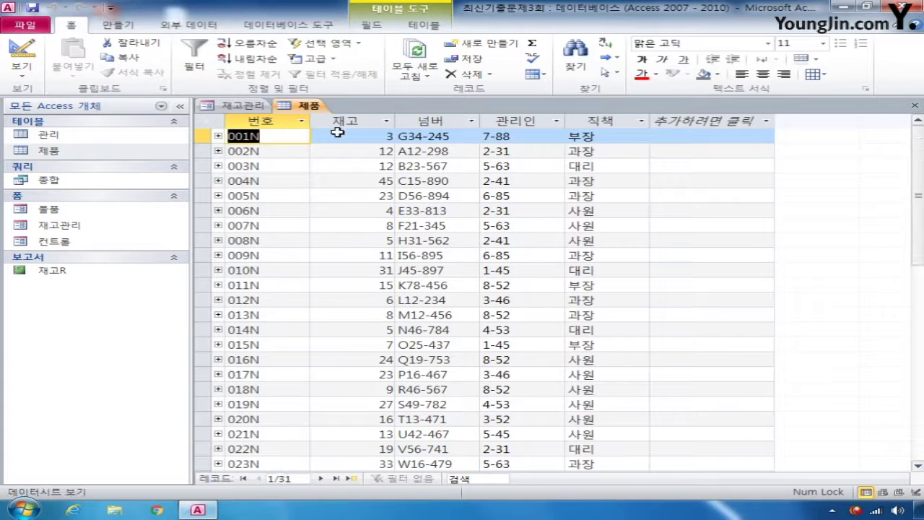
click(914, 108)
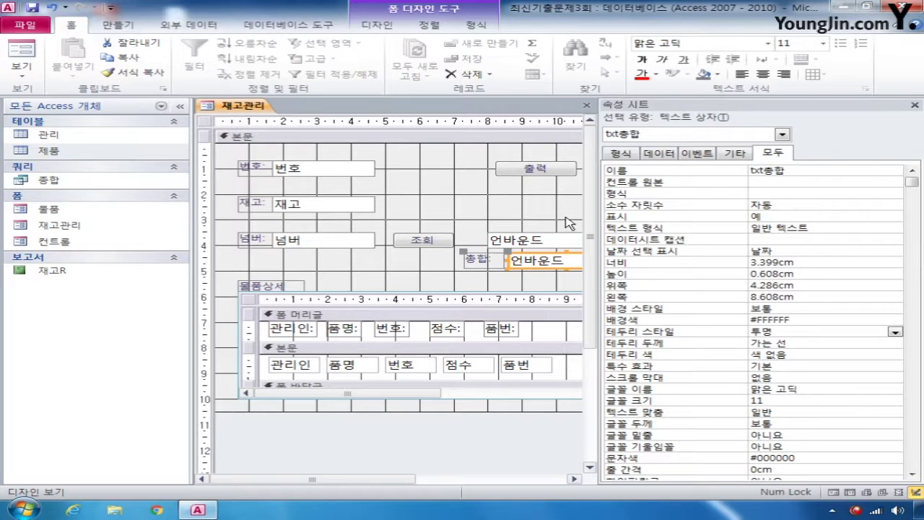
- Expand the control source of the txt종합 text box in the 확대/축소 editor and begin its expression with =dsum
click(784, 181)
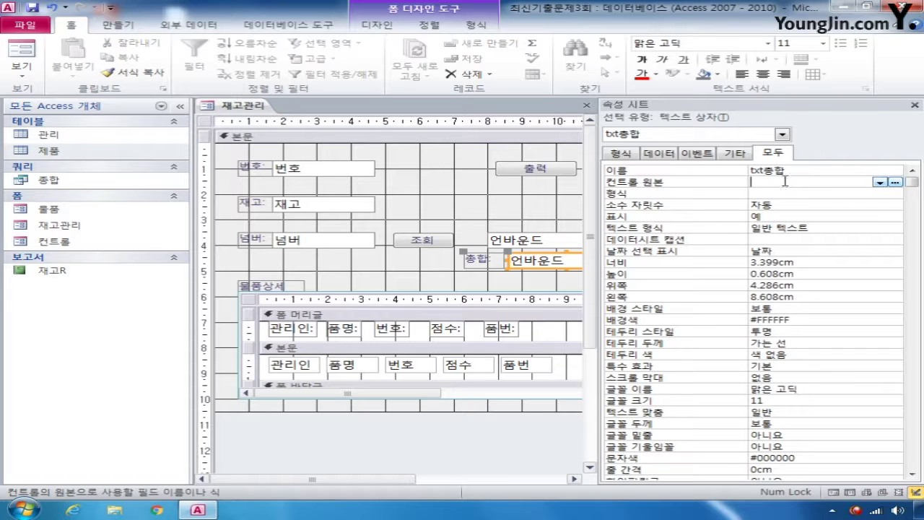
right_click(785, 181)
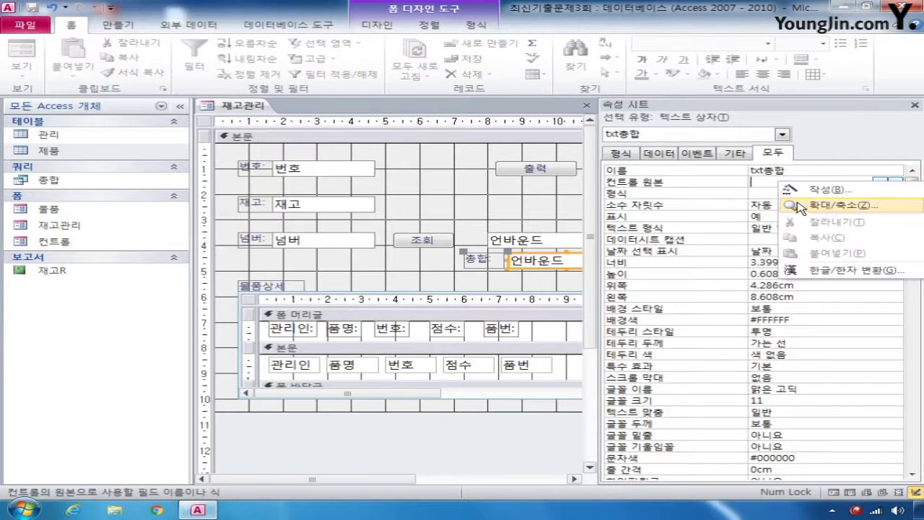
click(803, 206)
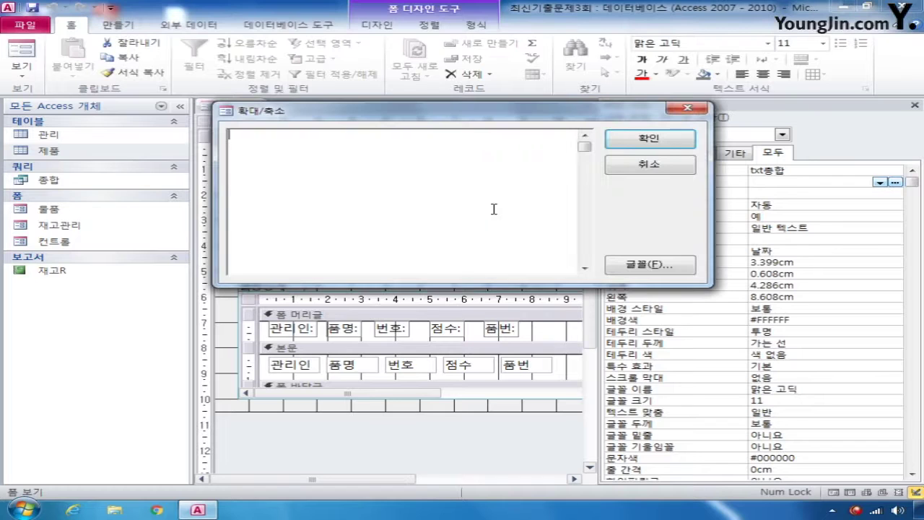
text(=dsum)
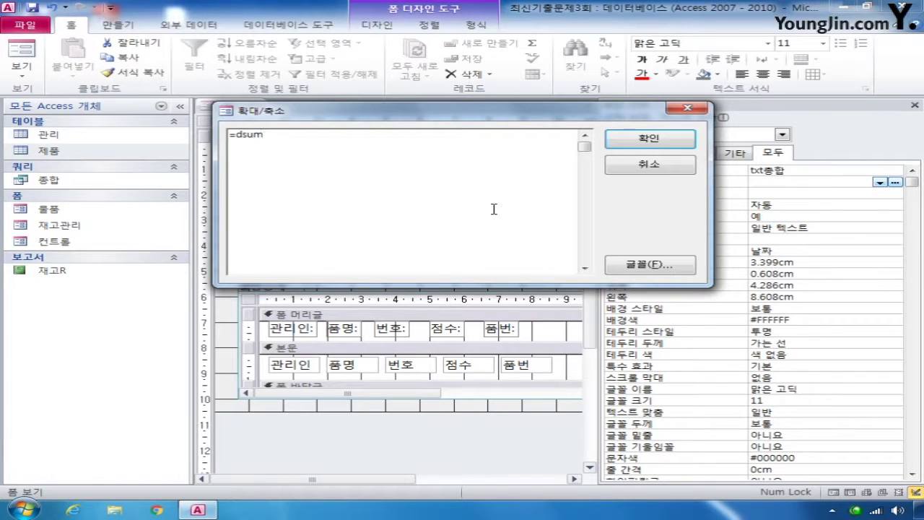